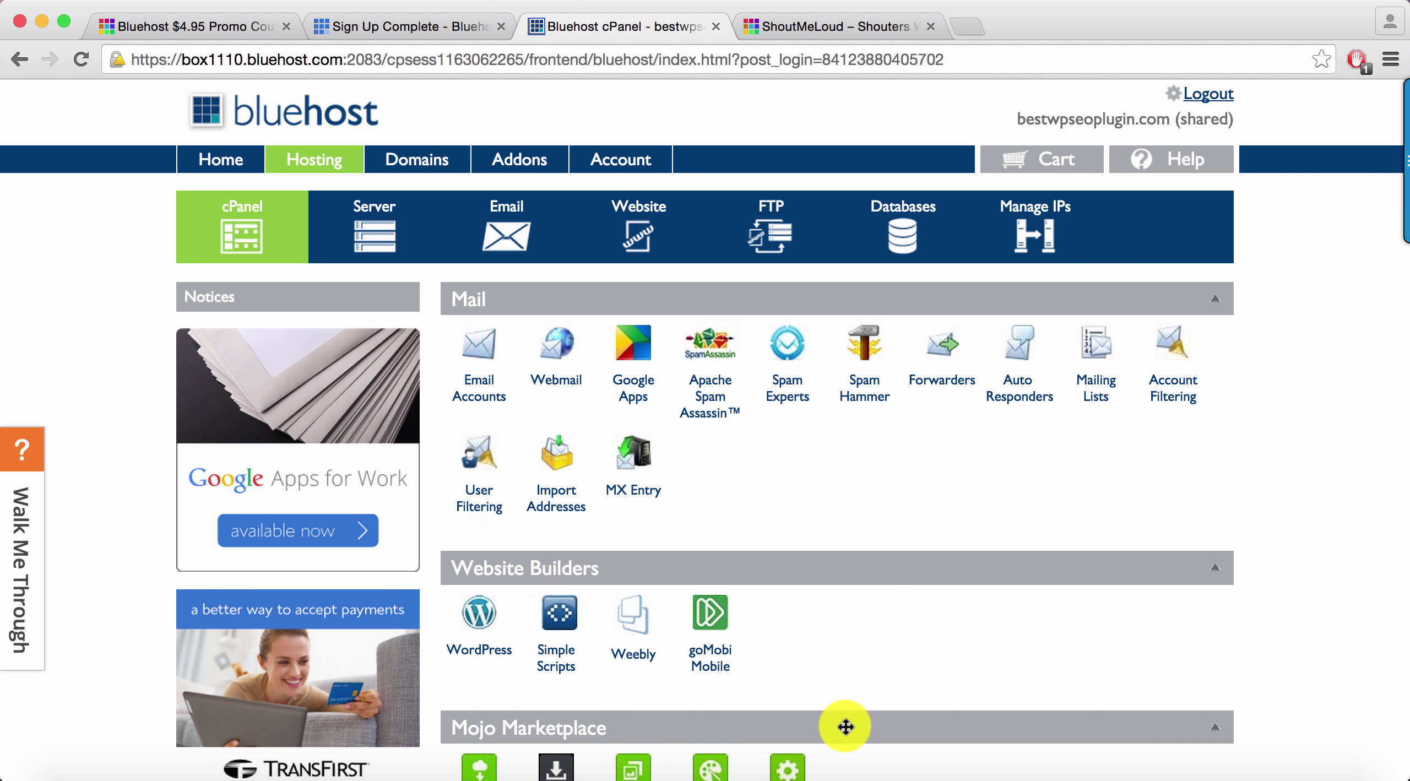
Start the WordPress one-click installation from MOJO Marketplace's Website Builders
scroll(633, 190, down, 5)
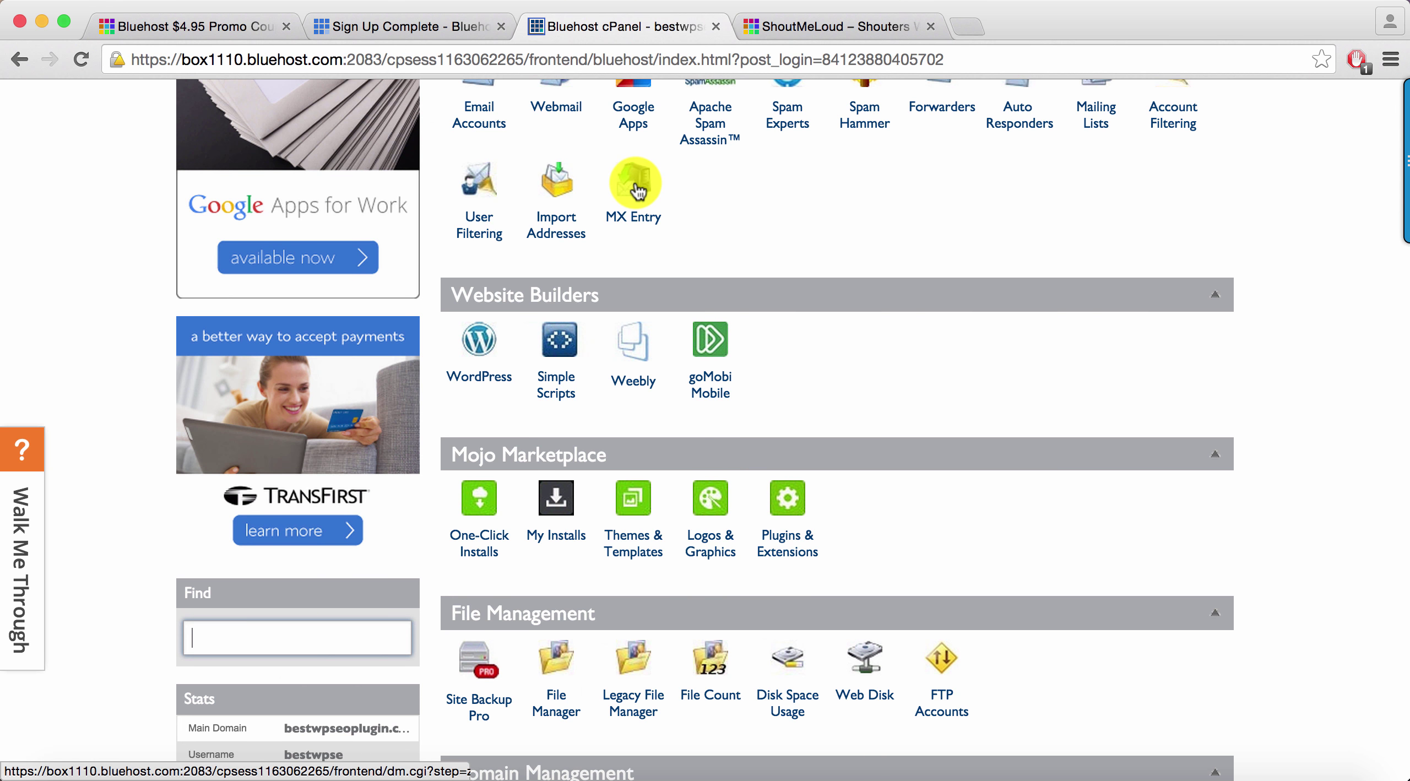
scroll(590, 299, up, 3)
scroll(496, 449, down, 2)
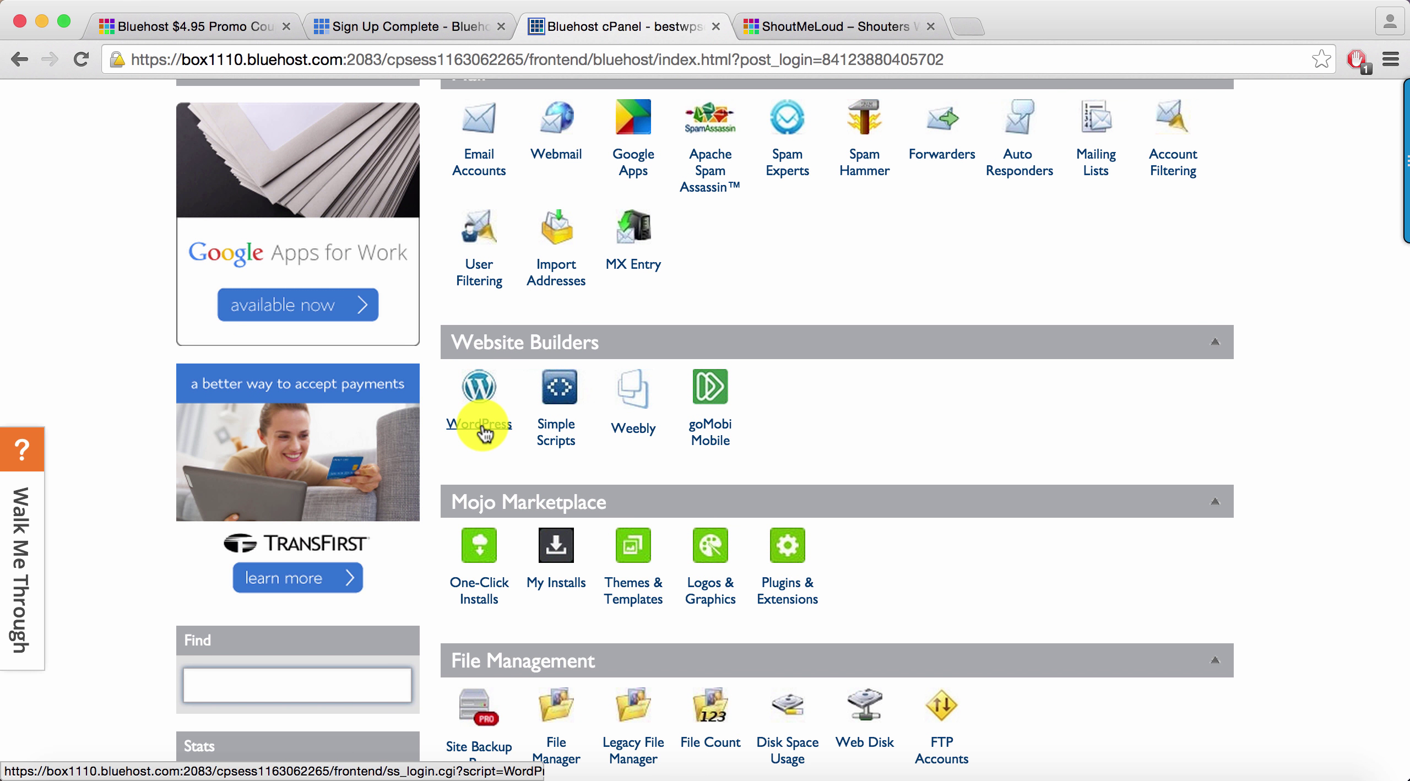
click(485, 433)
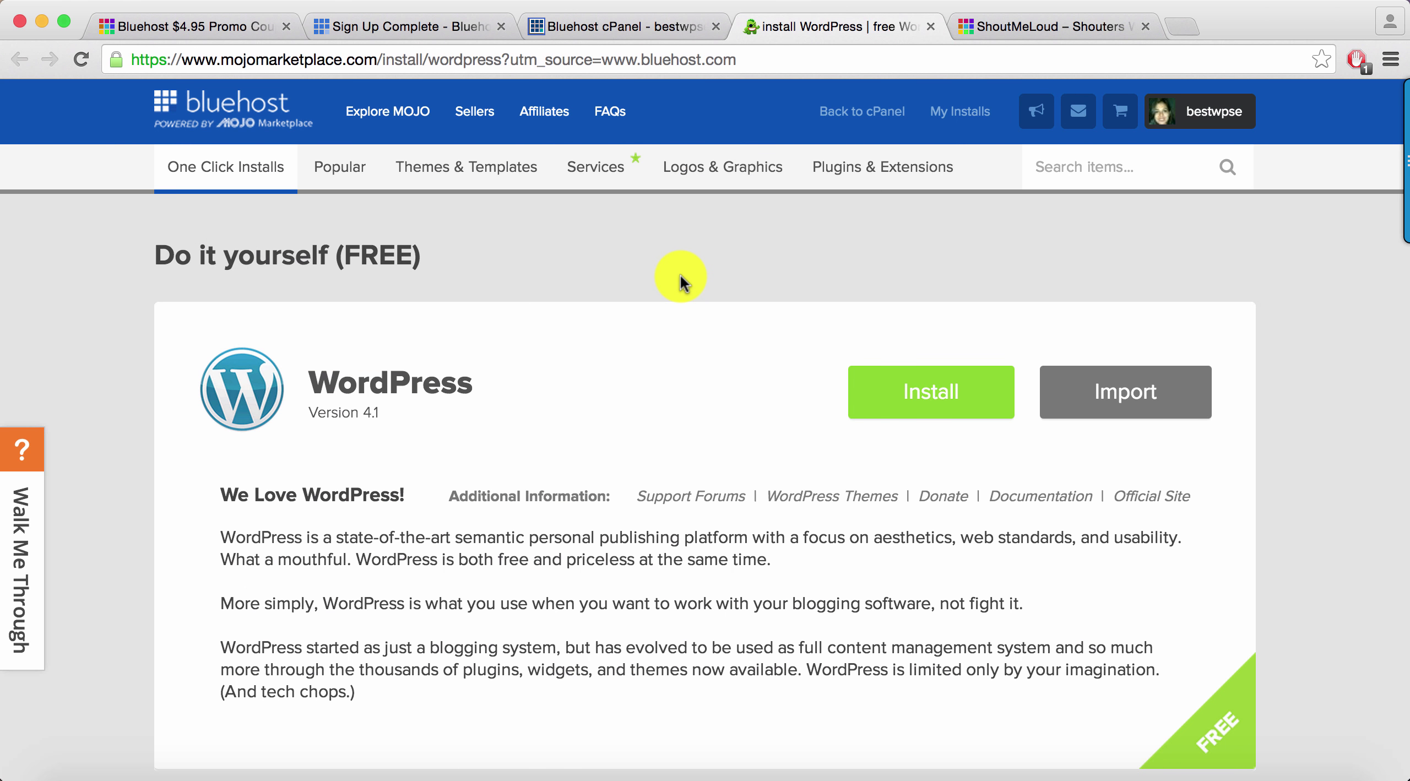
click(909, 408)
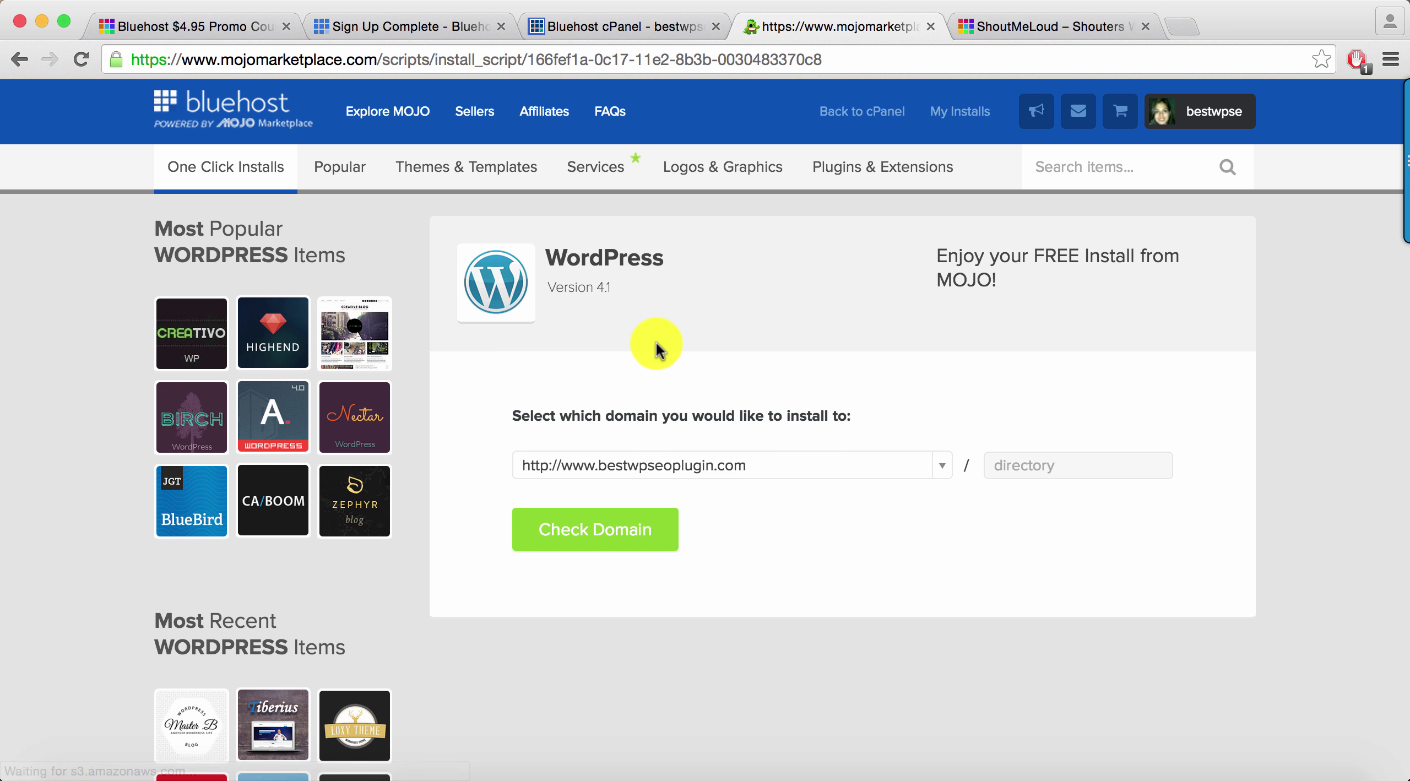
click(798, 479)
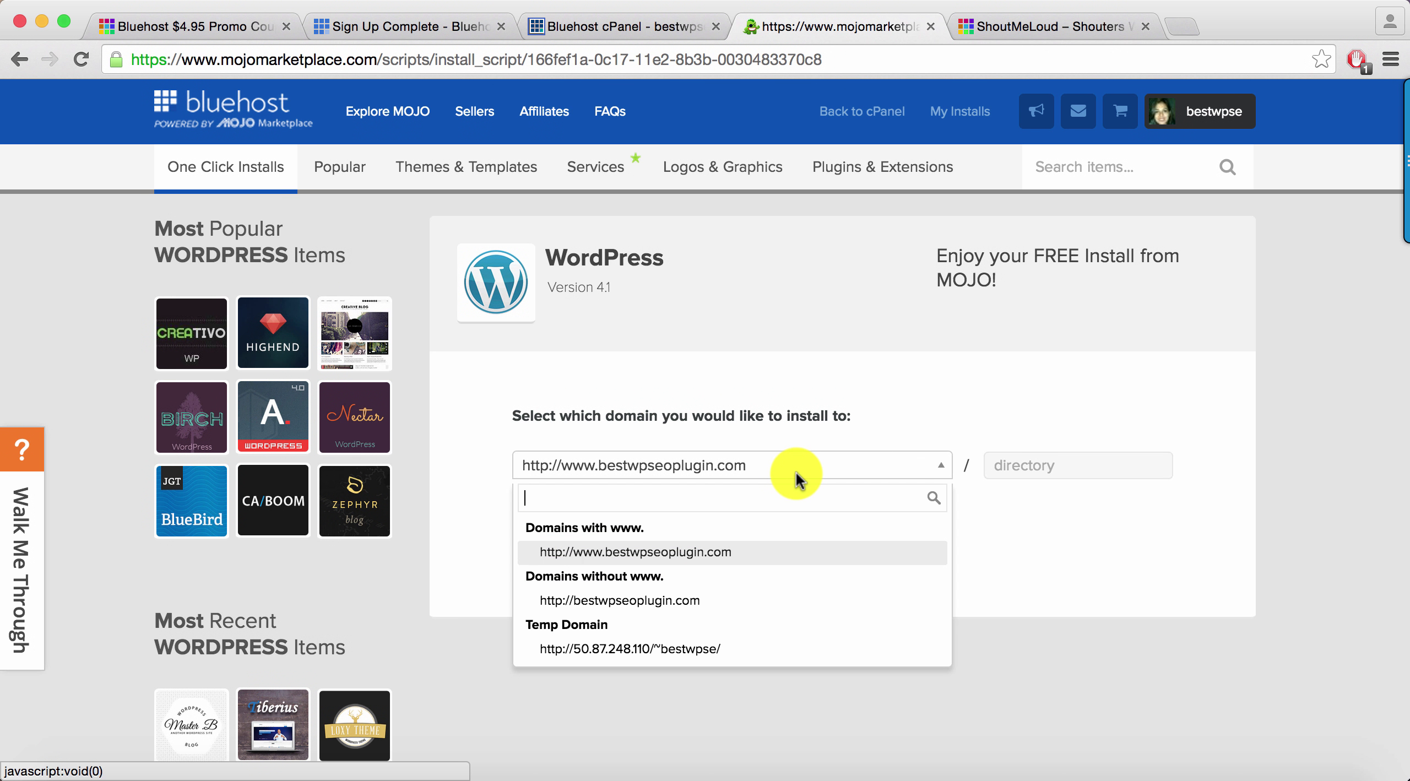
click(680, 606)
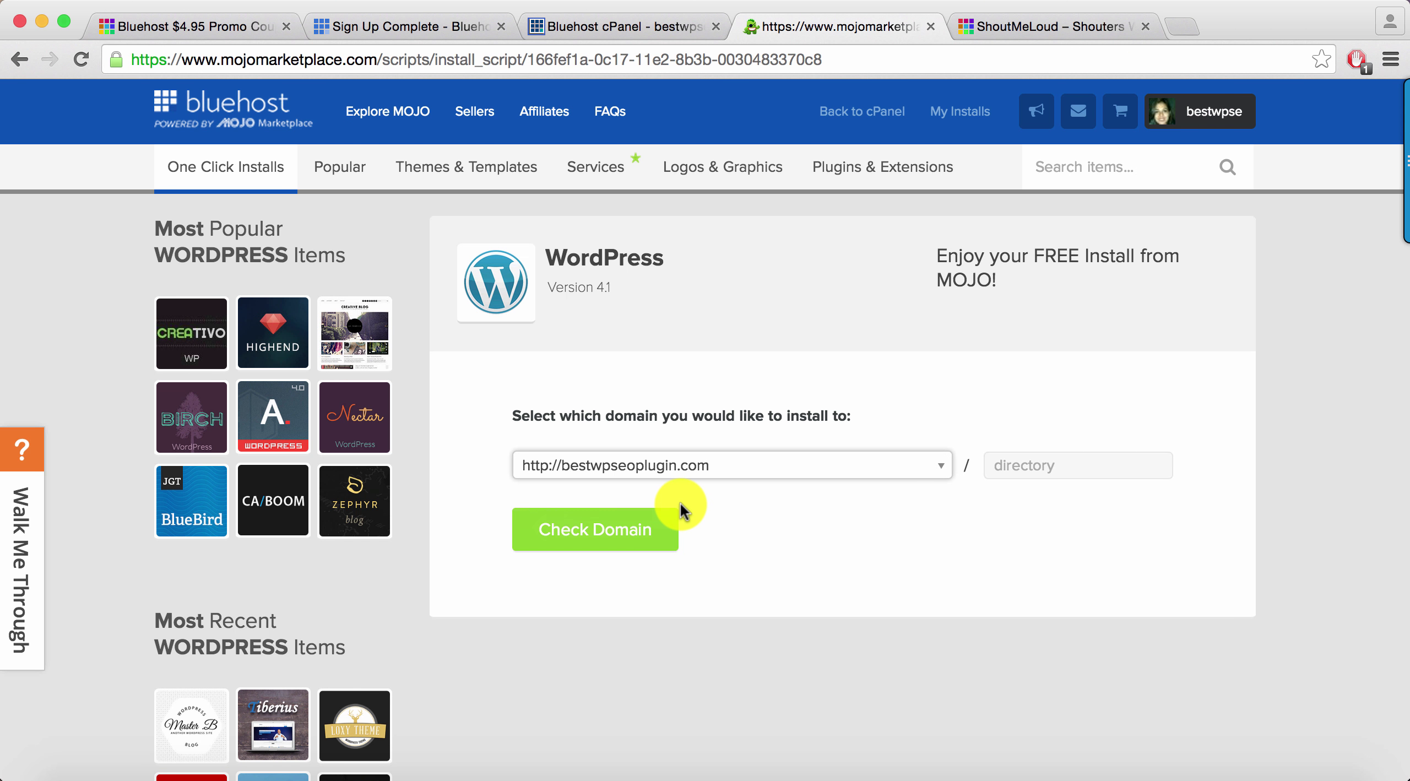
click(611, 540)
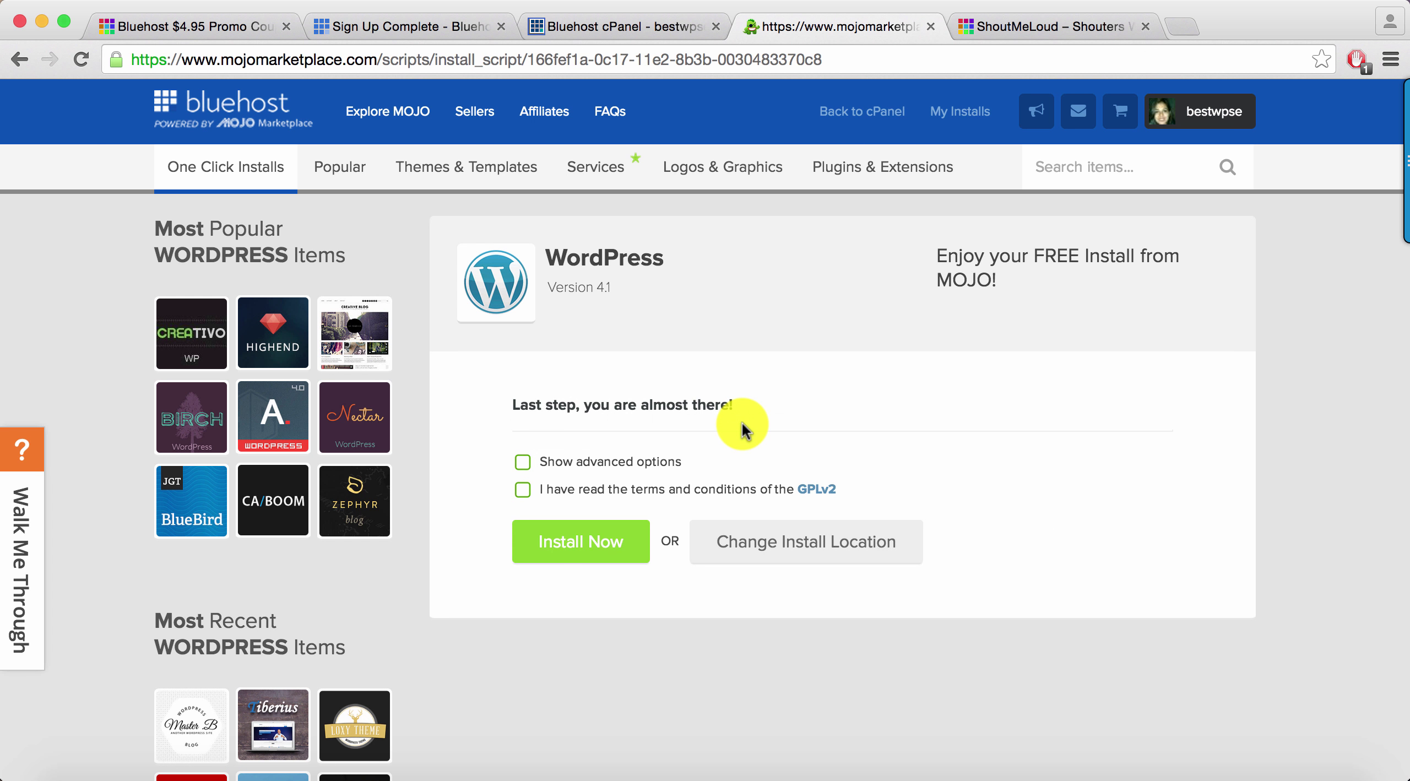
Show the advanced options and set the site title to 'WordPress SEO Blog'
click(523, 463)
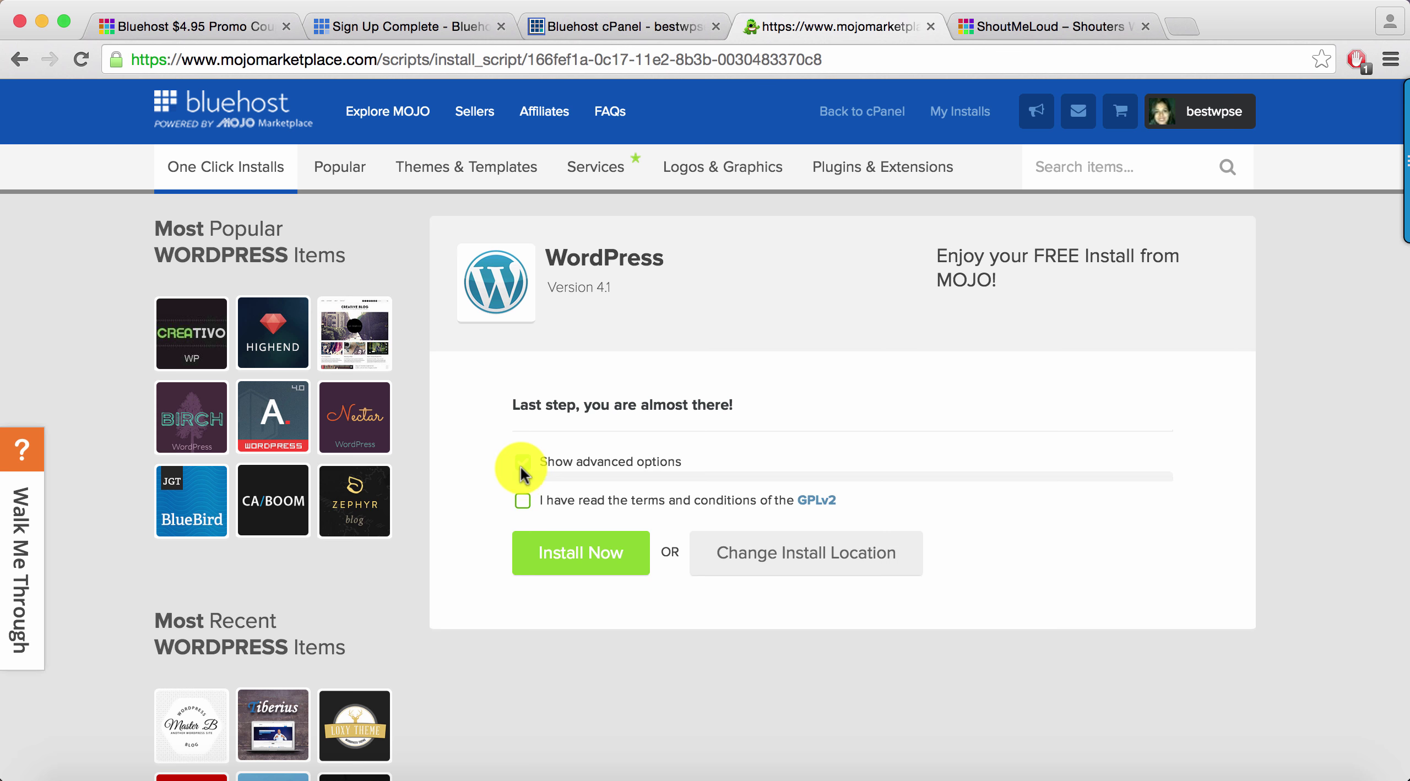
triple_click(629, 650)
key(BackSpace)
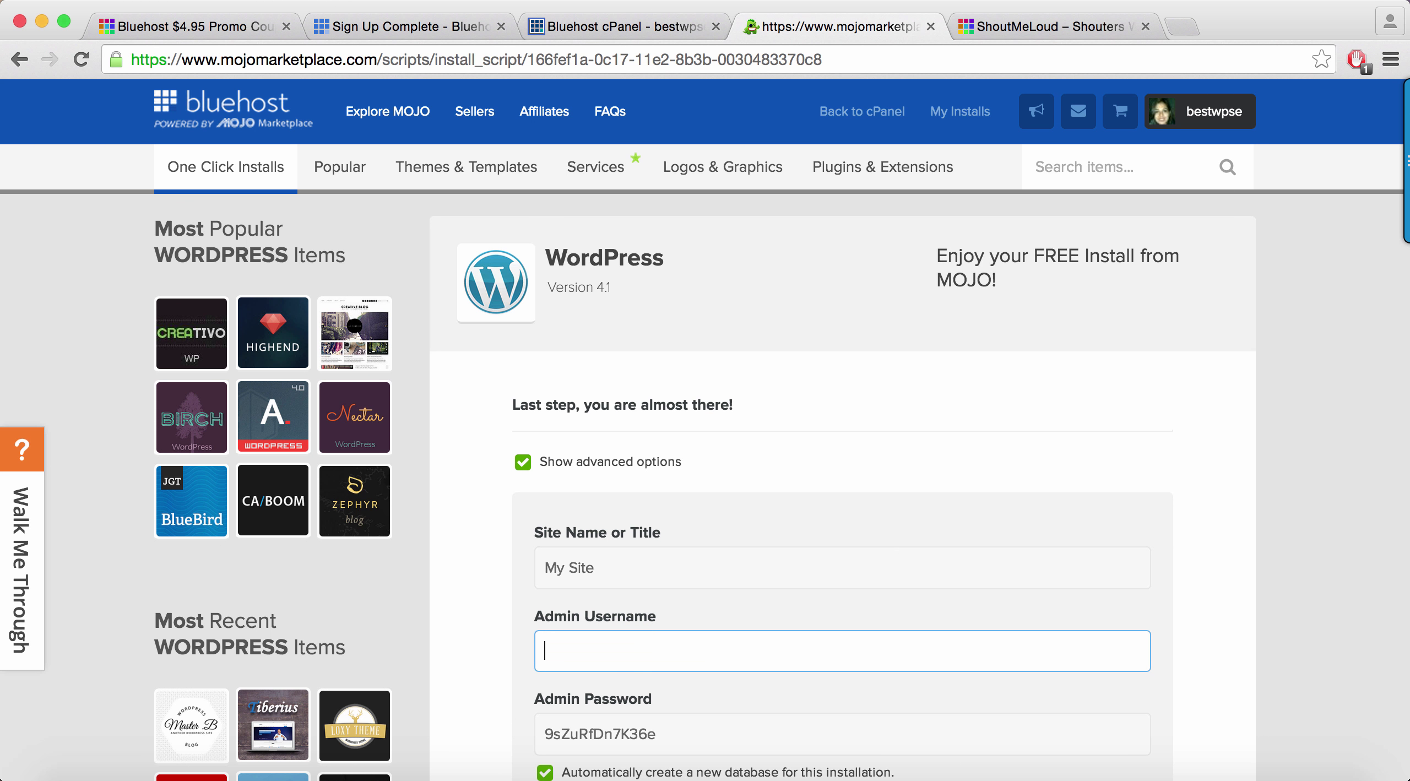
double_click(634, 585)
triple_click(634, 585)
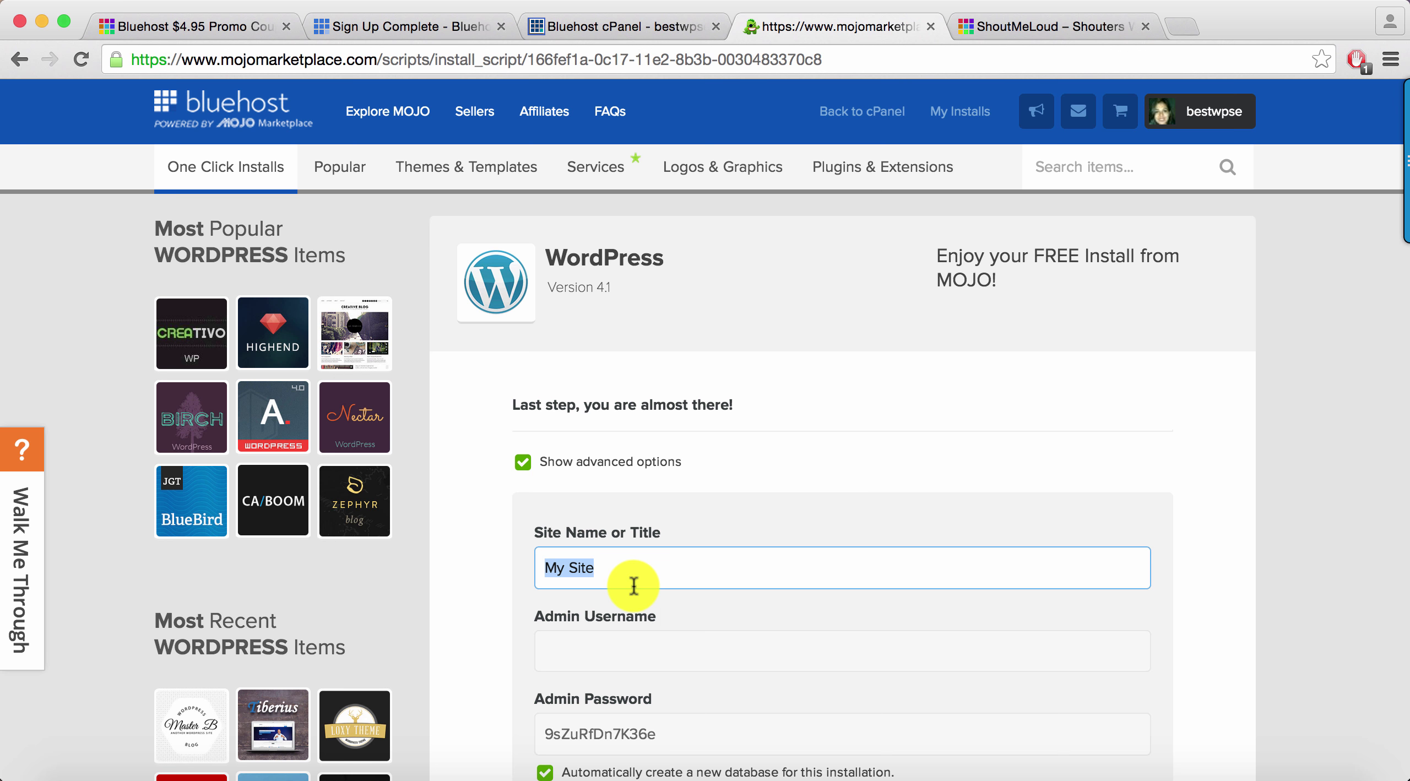
text(WordPress SEO Blog)
Enter a custom admin username and password, and accept the GPLv2 terms
scroll(608, 497, down, 3)
click(608, 498)
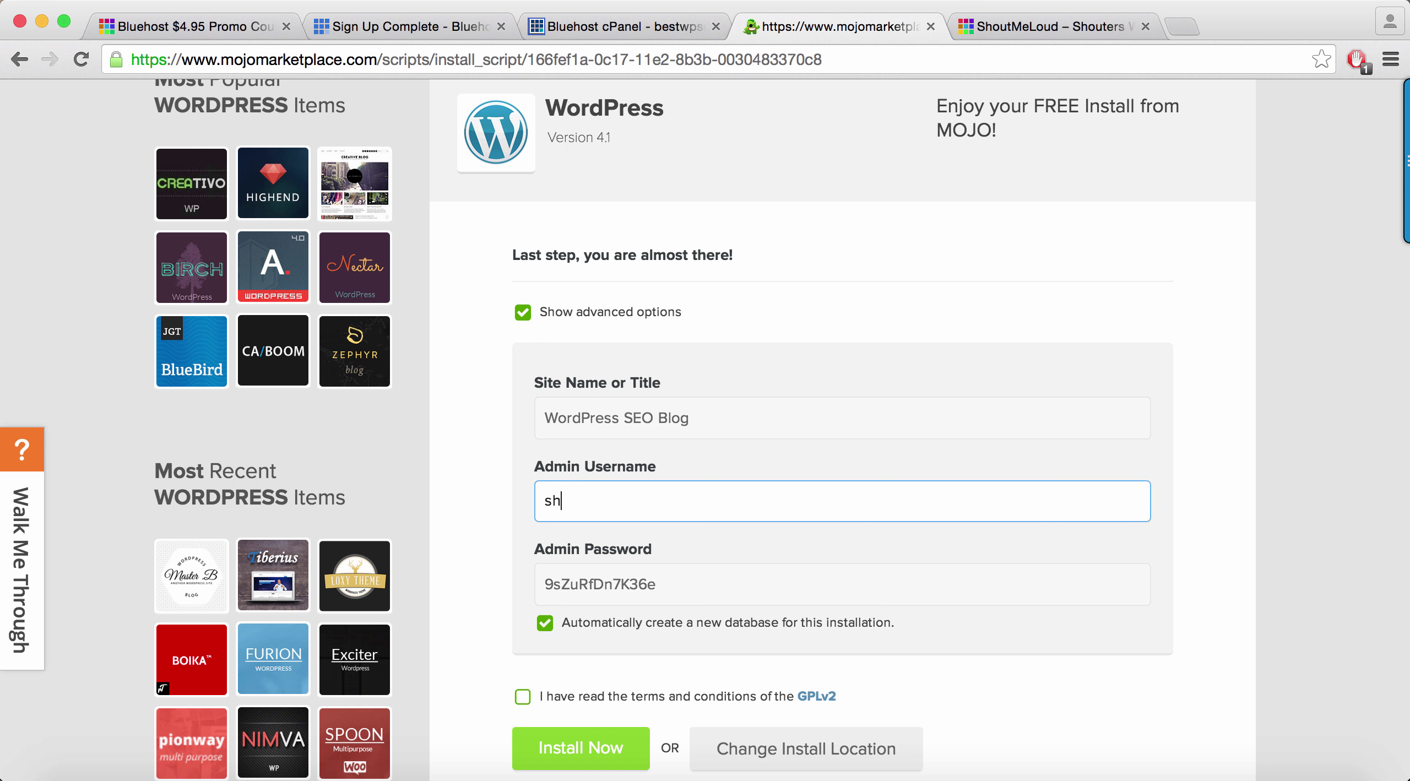
click(672, 585)
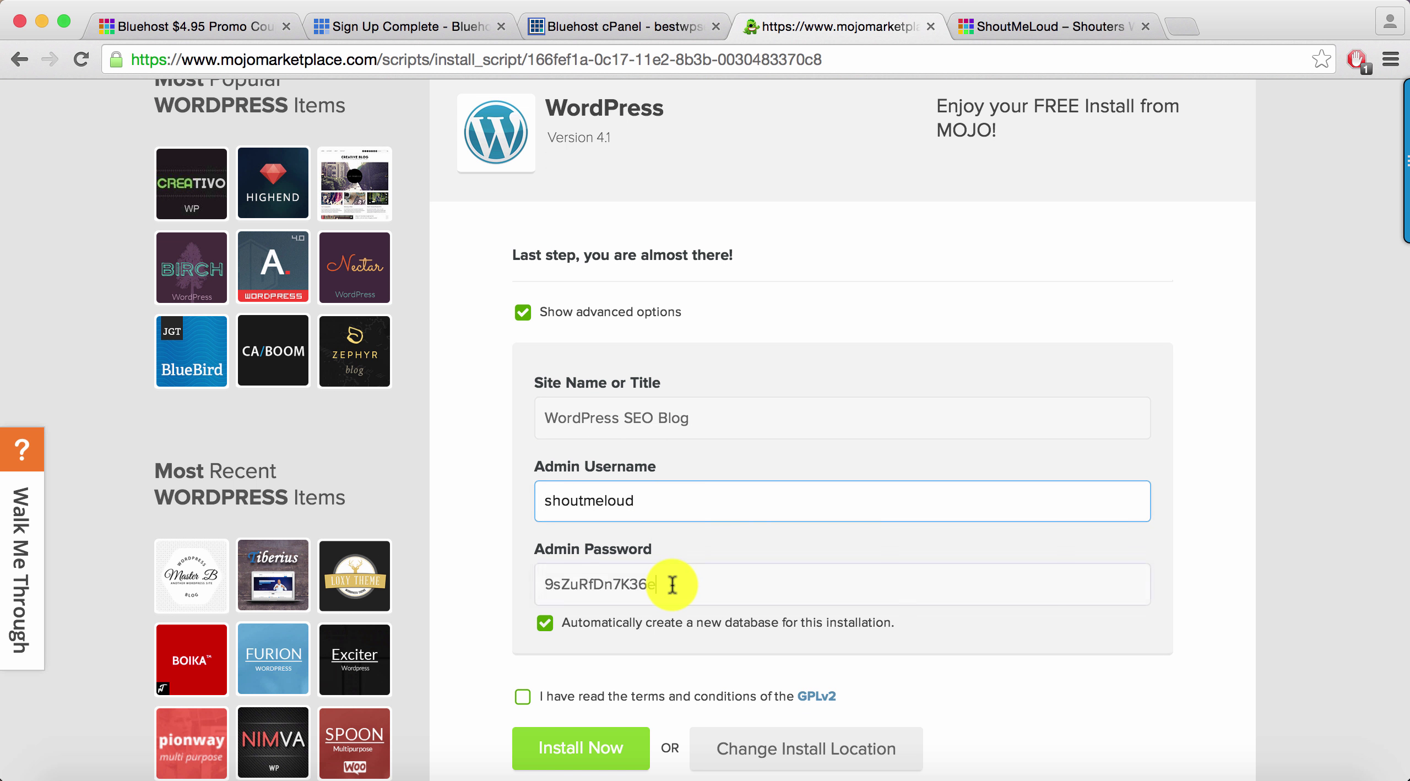
key(ctrl+a)
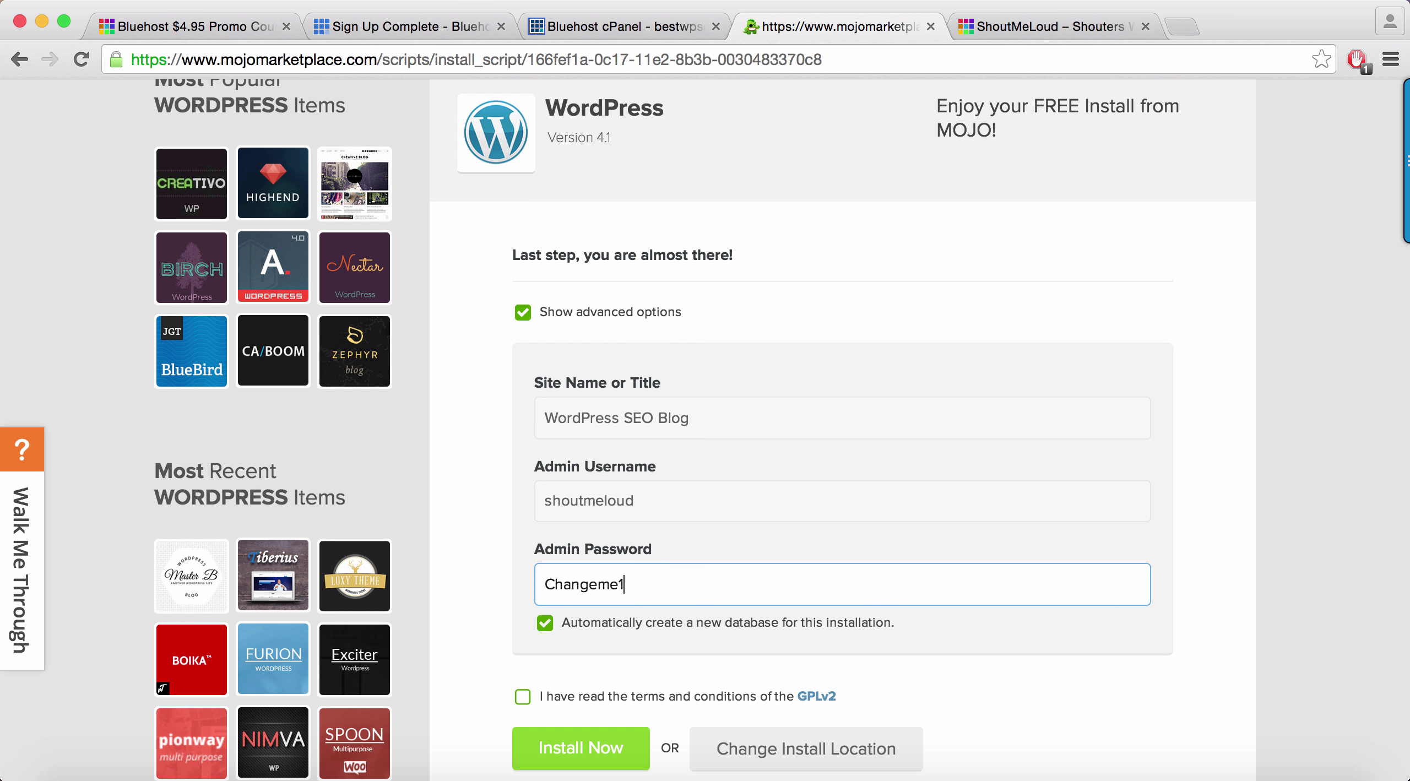
scroll(540, 465, down, 3)
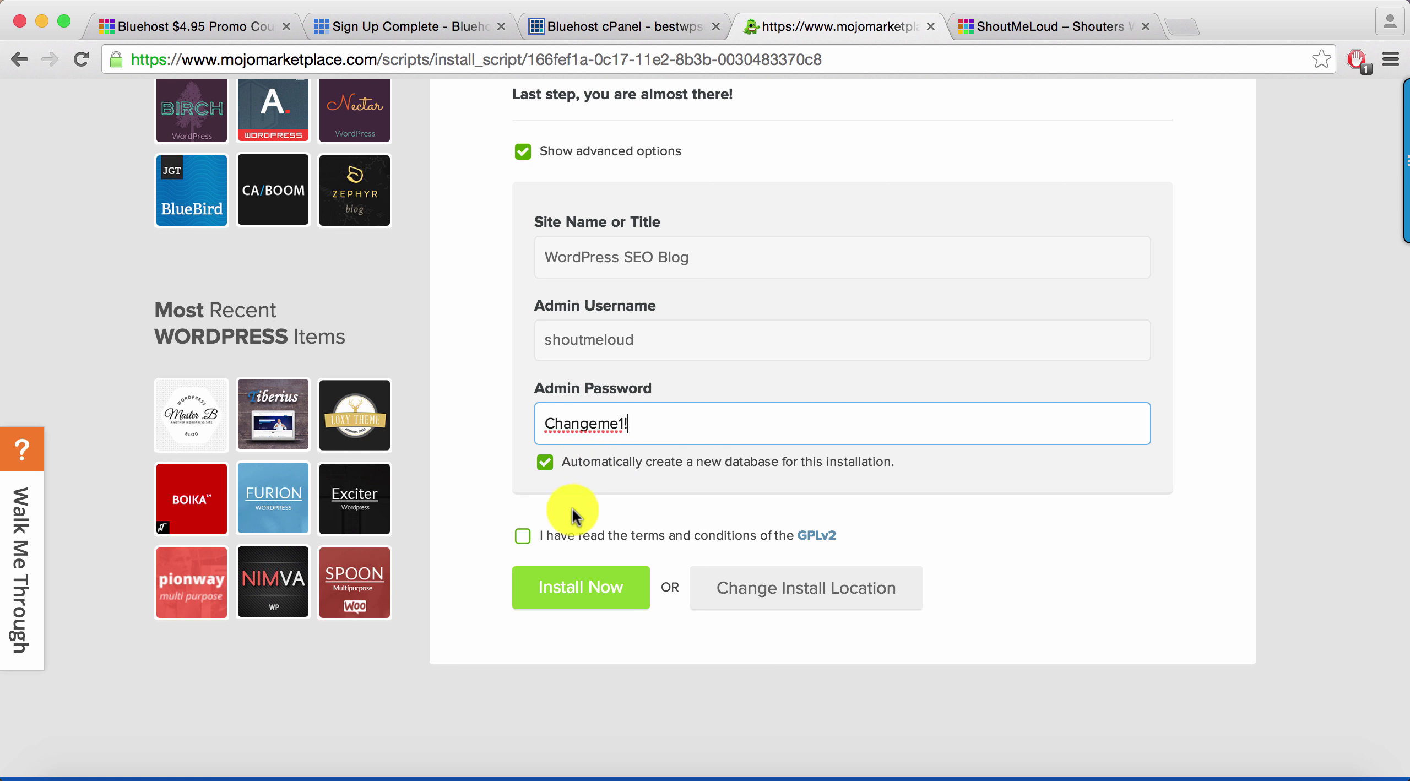
click(521, 537)
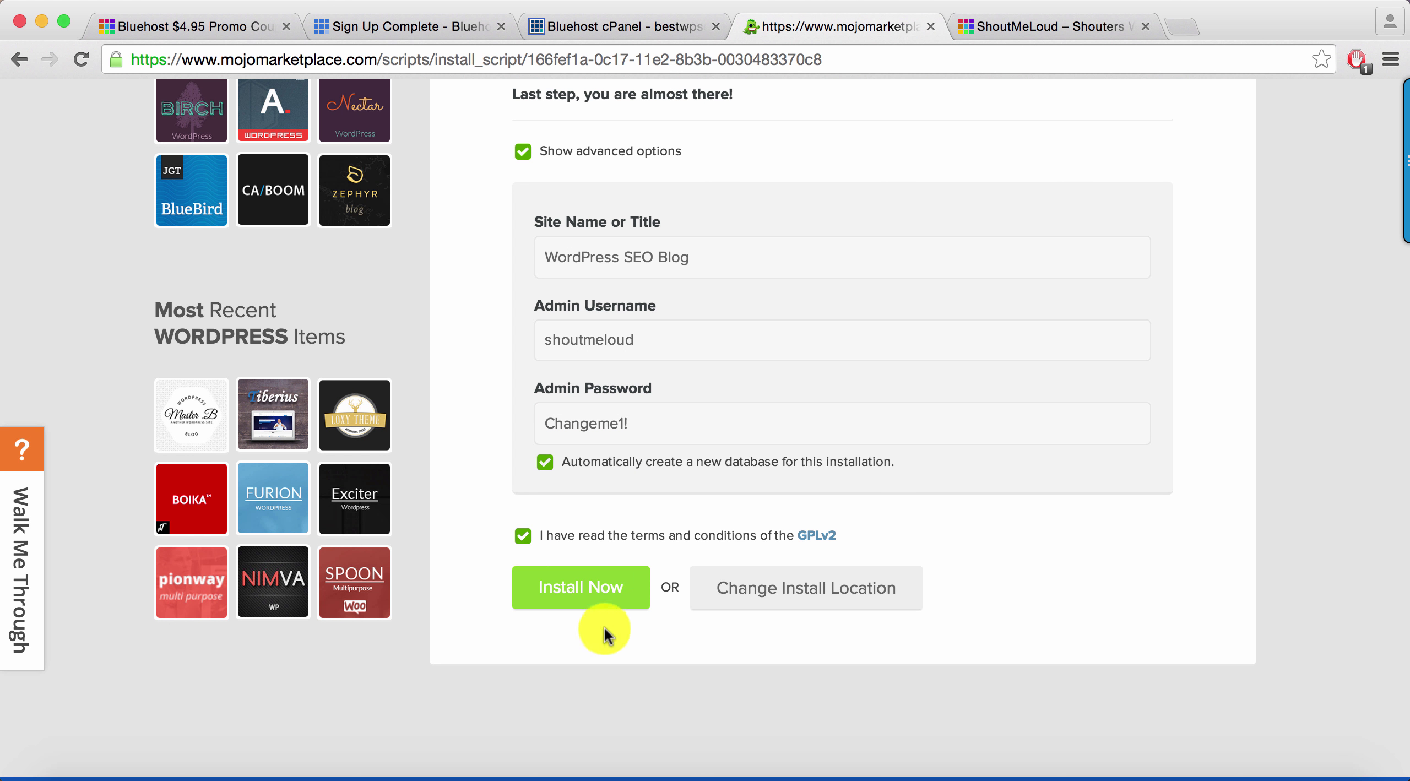
Run the WordPress installation and view the finished install's credentials
click(596, 603)
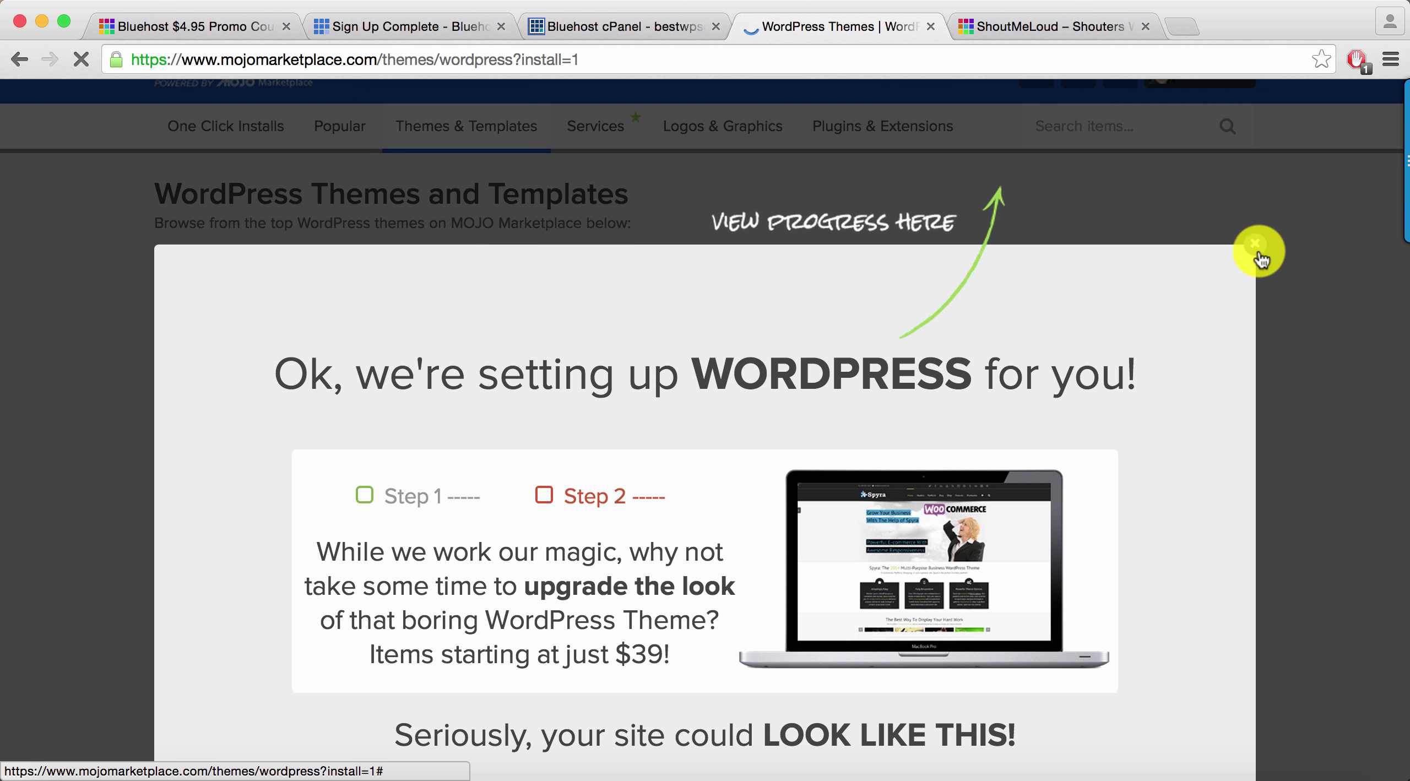
click(1256, 245)
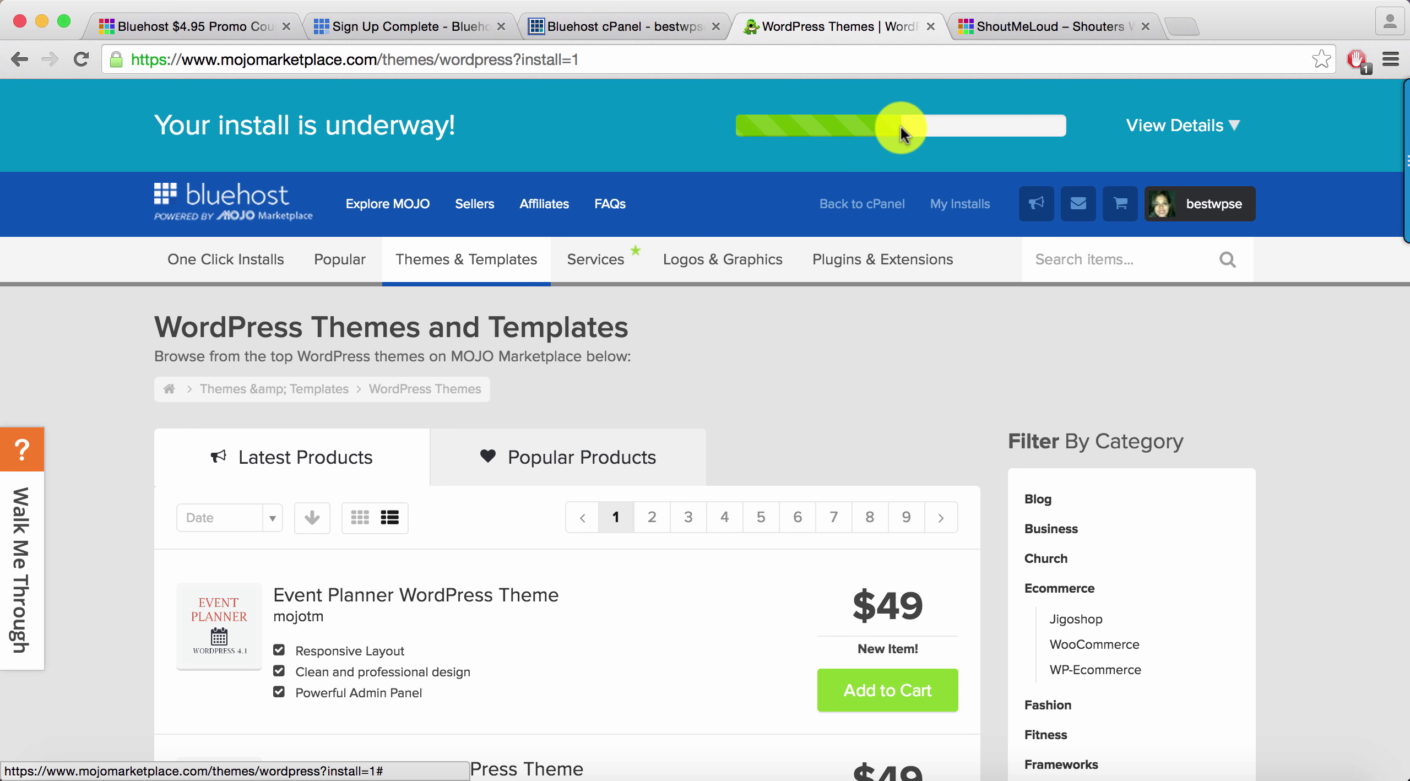
click(1207, 131)
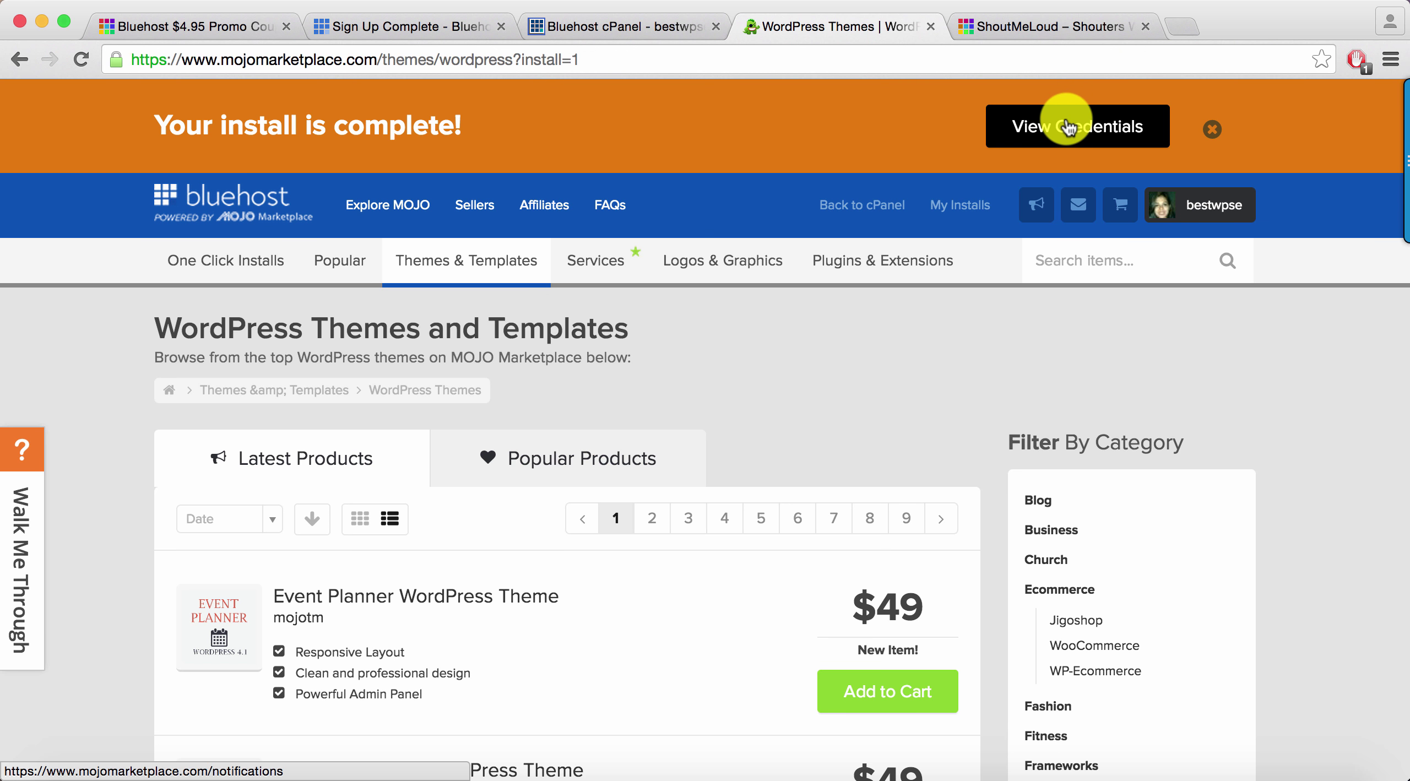
click(1069, 128)
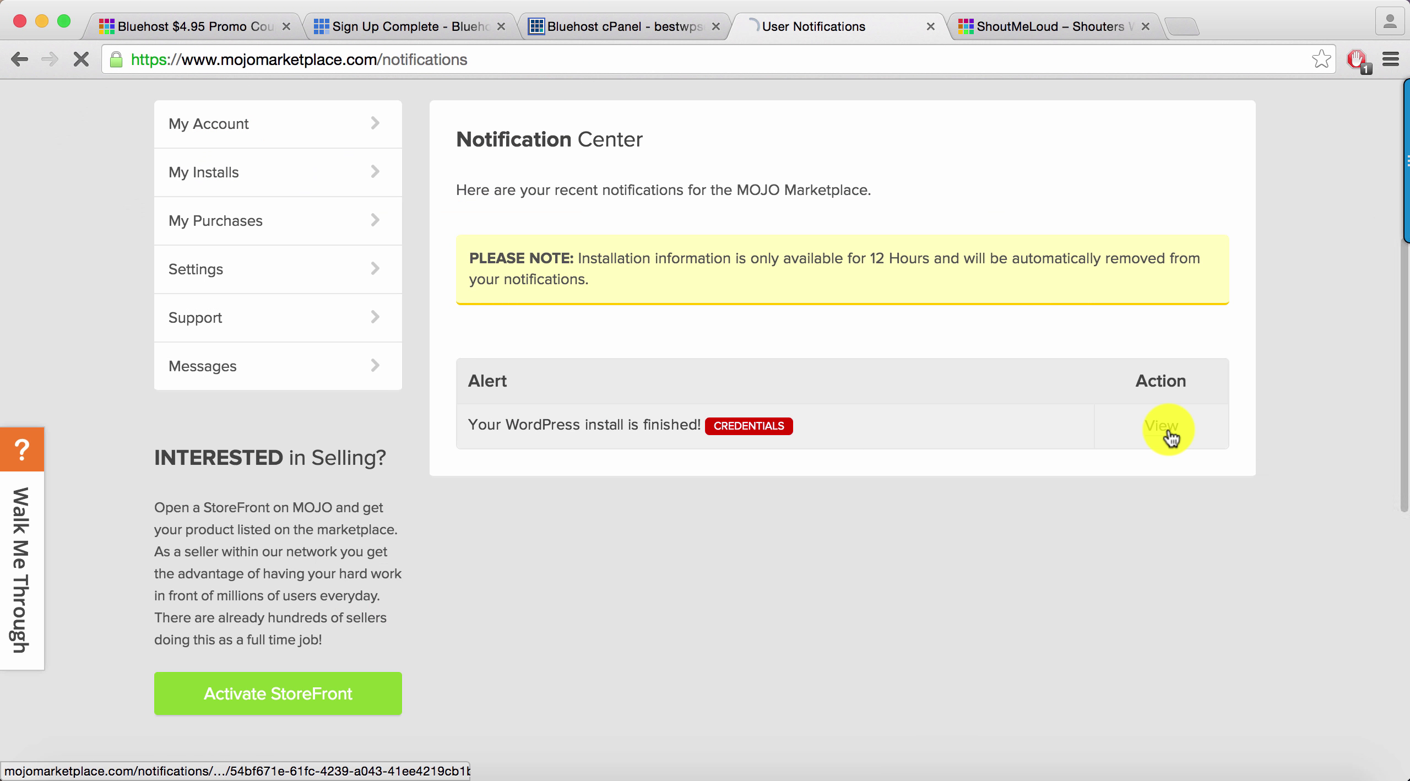
Open the new site's admin login URL in a new browser tab
click(1169, 435)
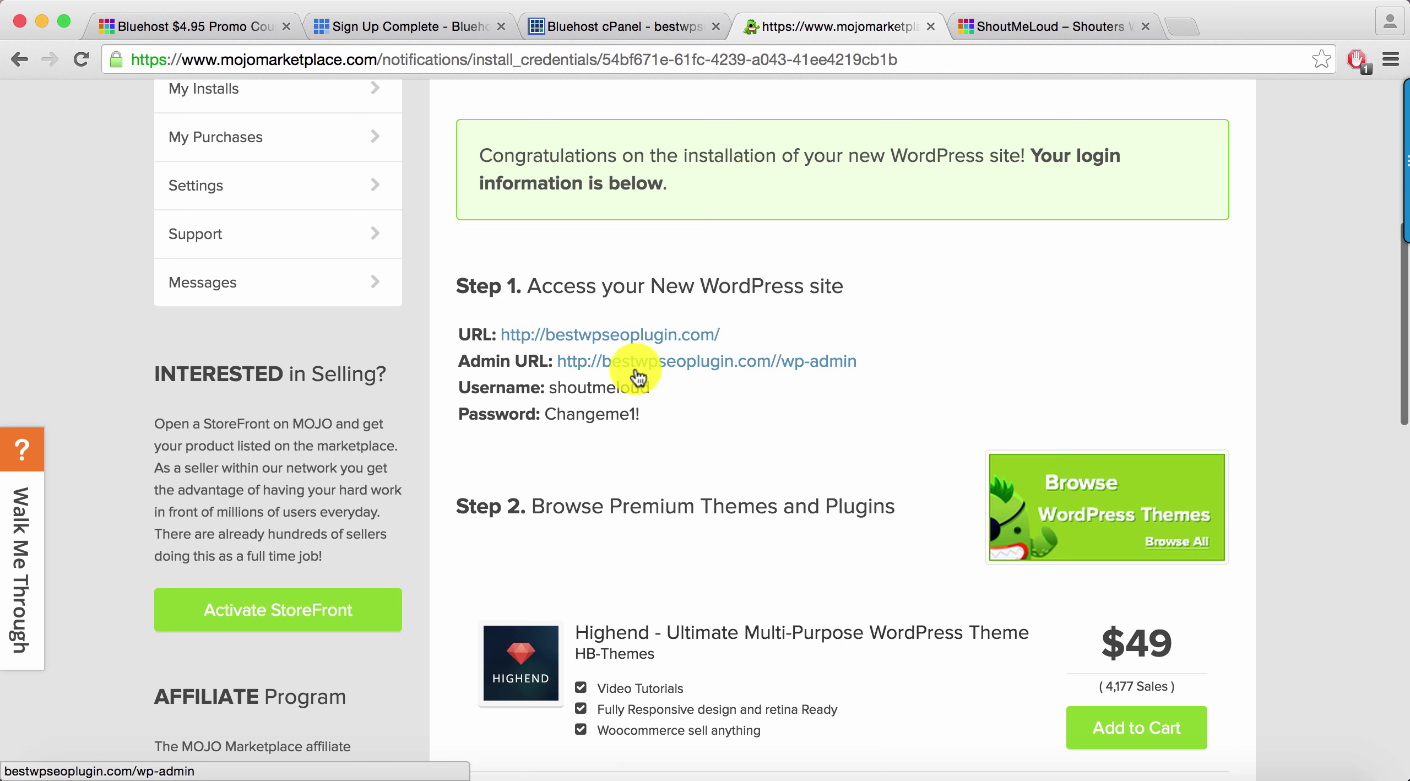
right_click(673, 364)
click(679, 371)
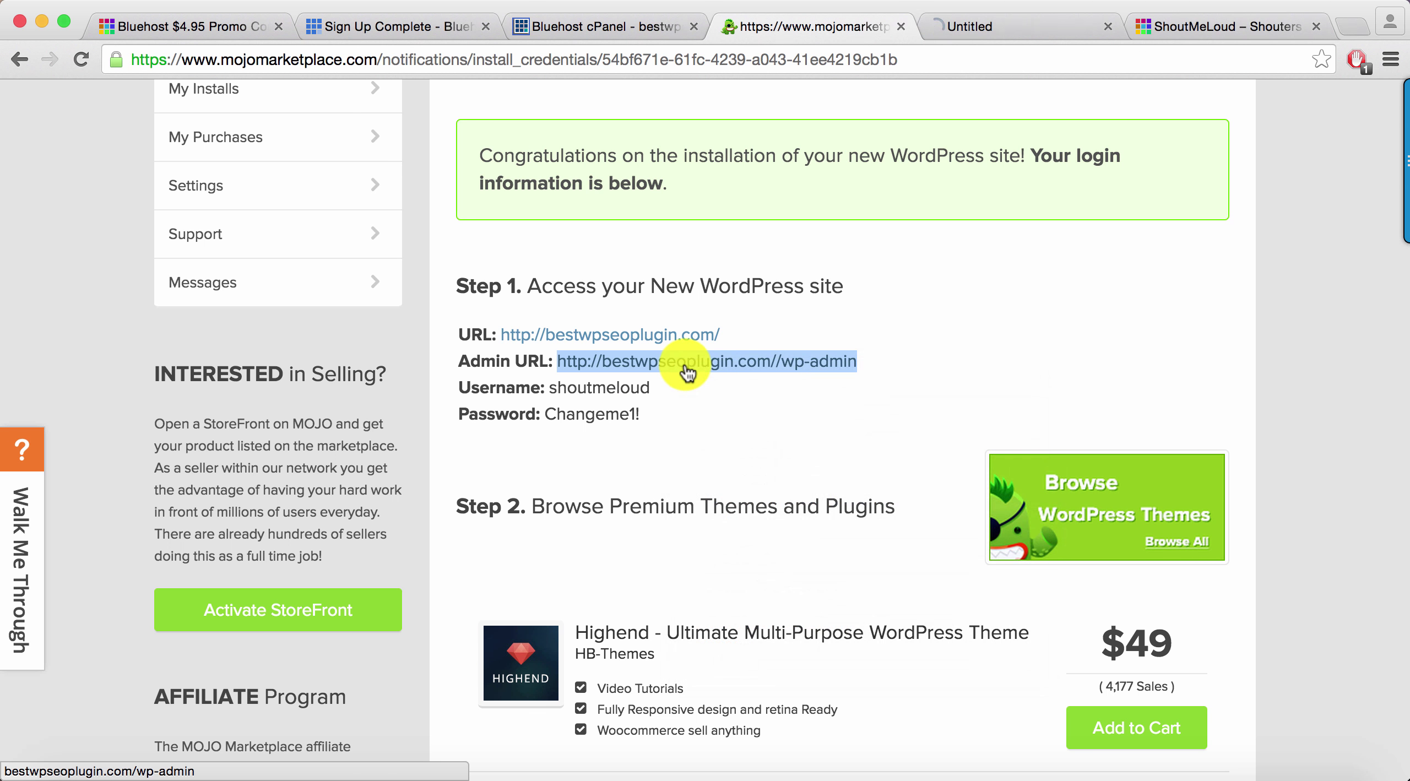
On the new WordPress login tab, enter the admin username to sign in
click(954, 25)
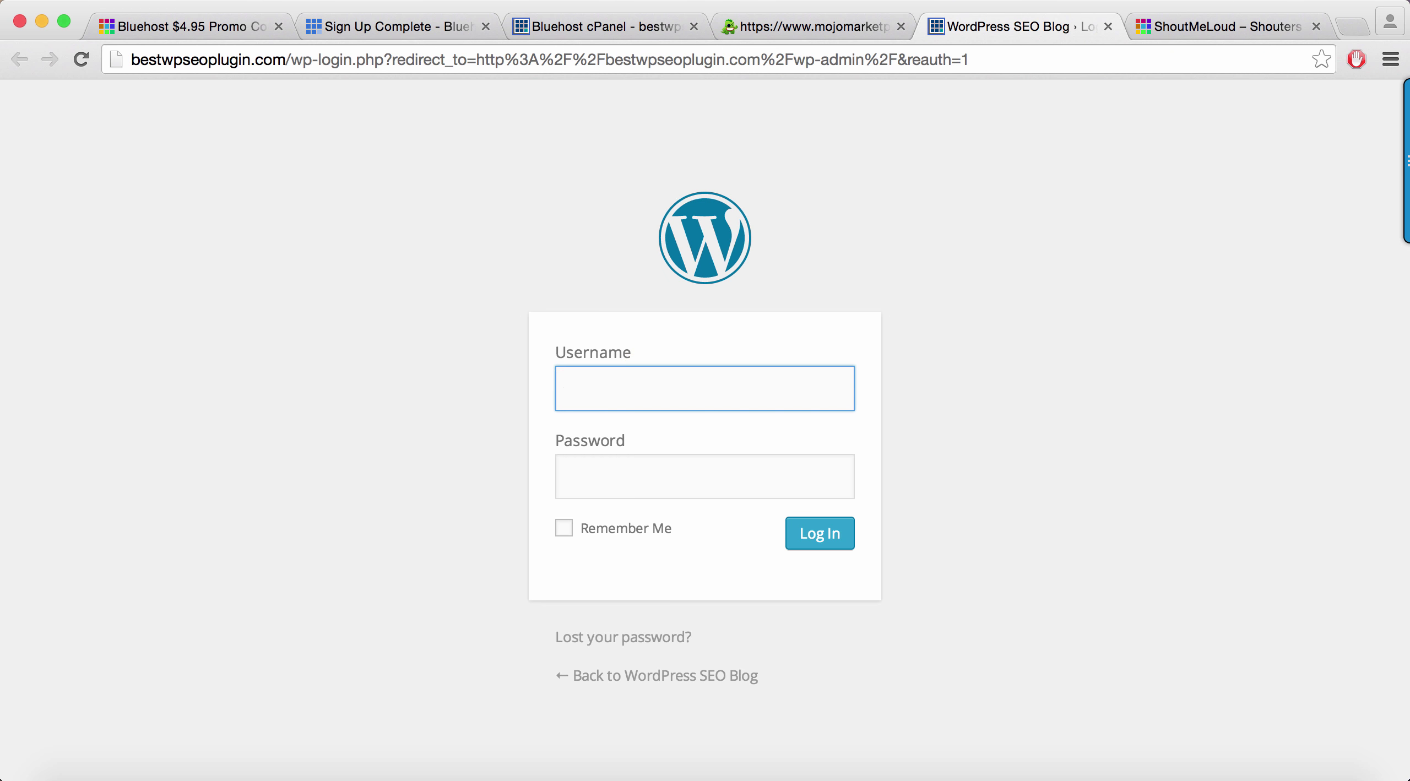
text(shoutmelo)
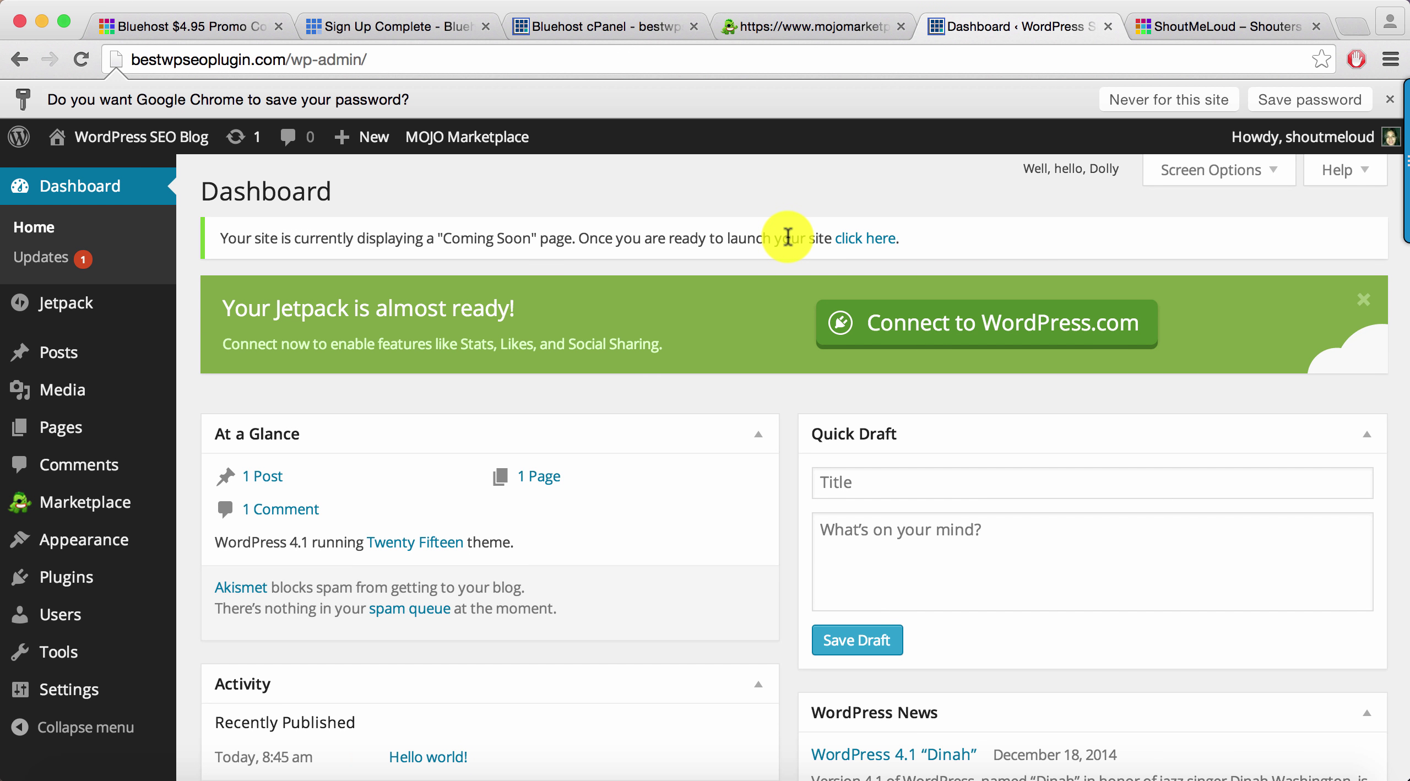
Bulk-deactivate the Hello Dolly and MOJO Marketplace plugins
mouse_move(105, 576)
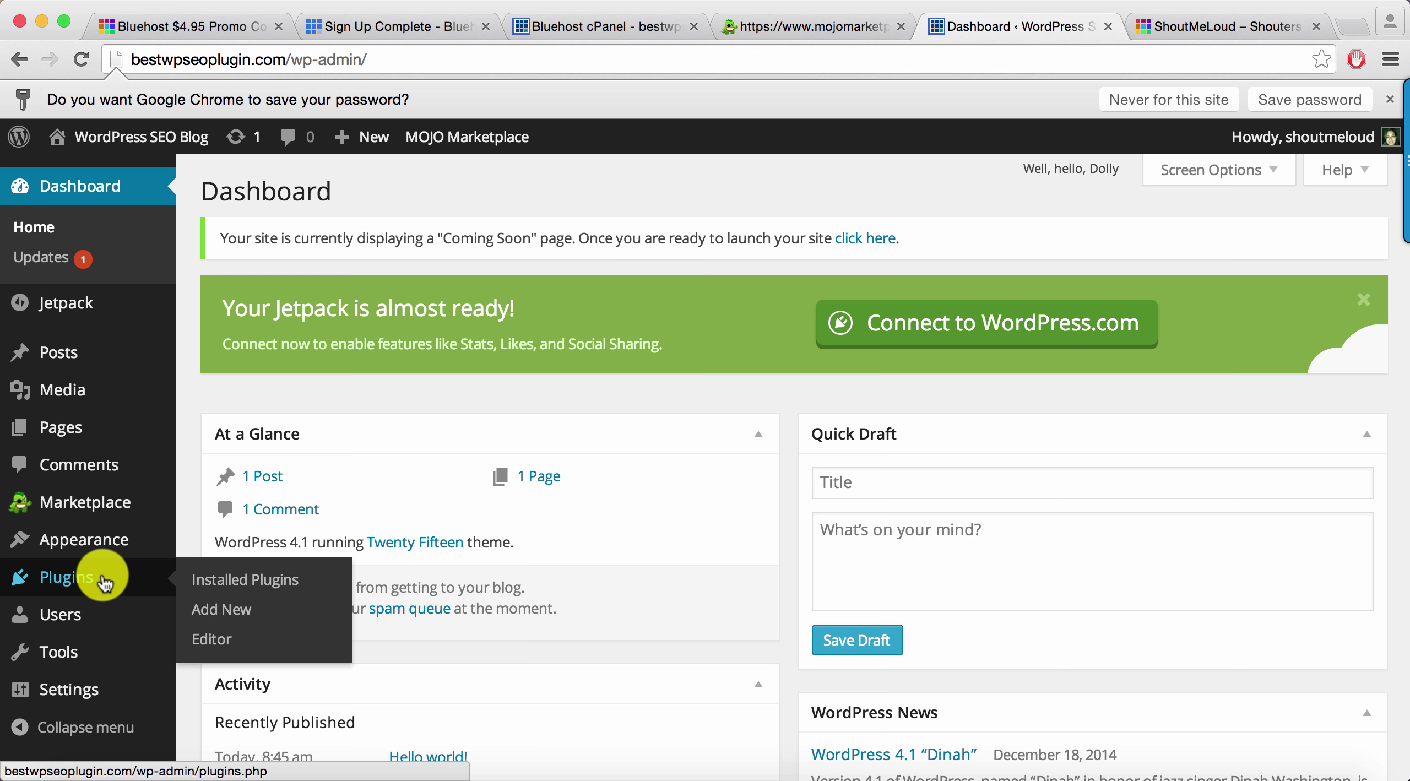
click(211, 575)
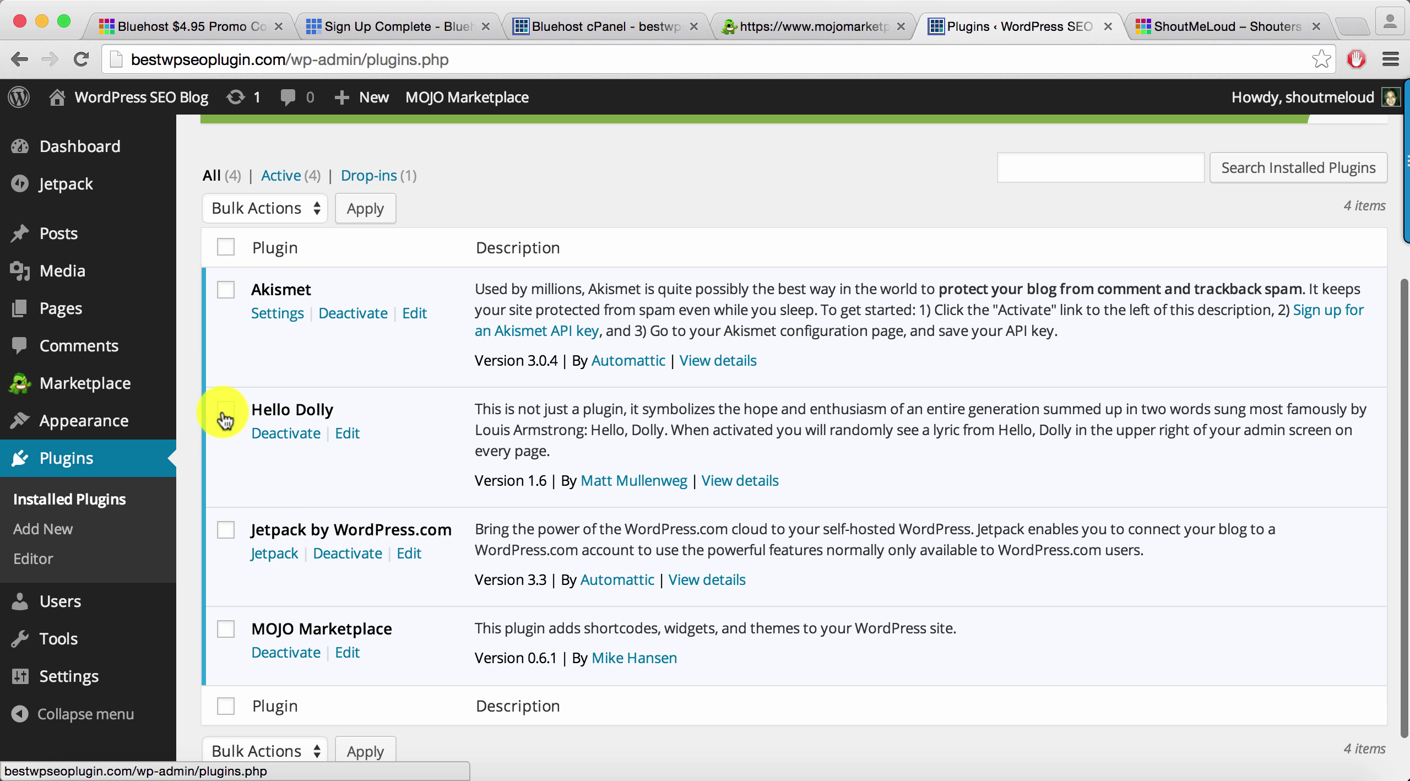
click(225, 412)
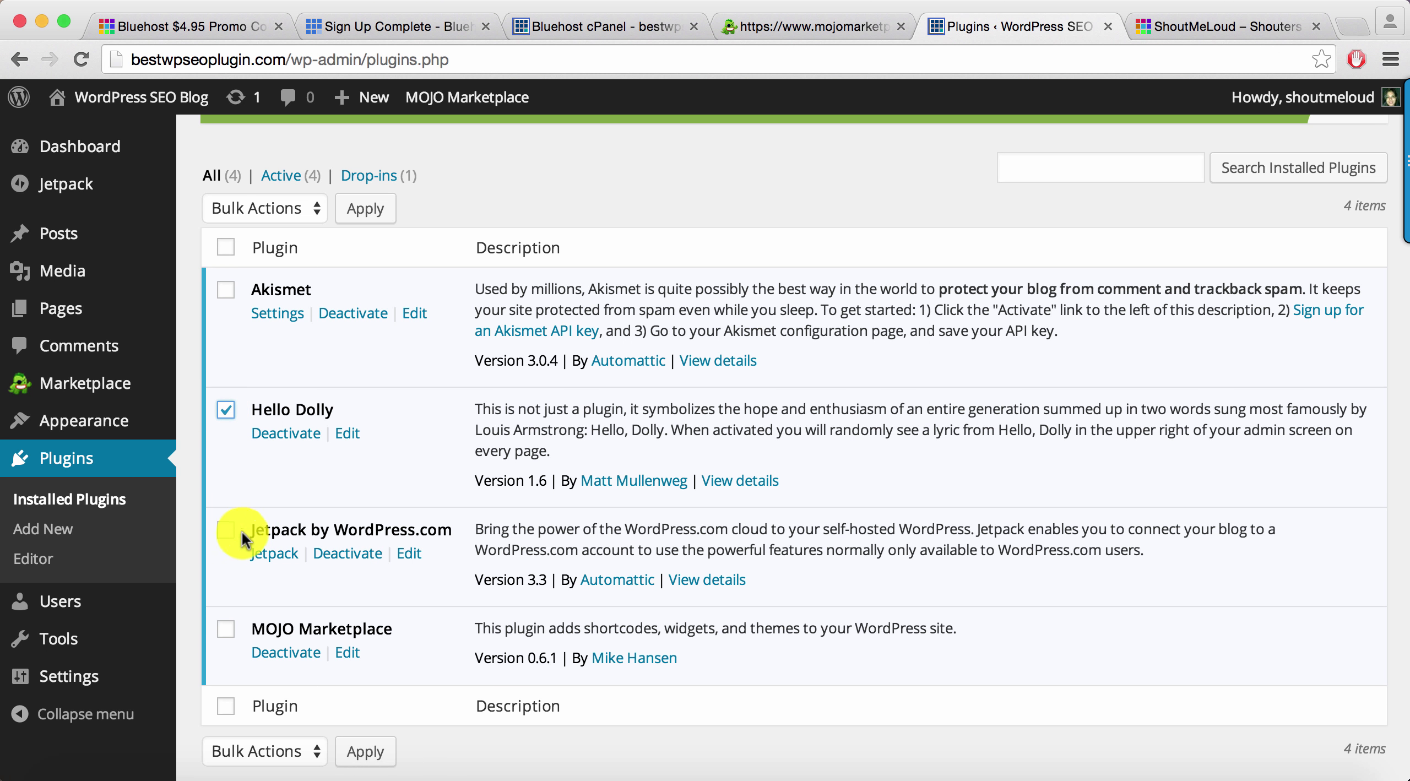
click(225, 630)
click(267, 210)
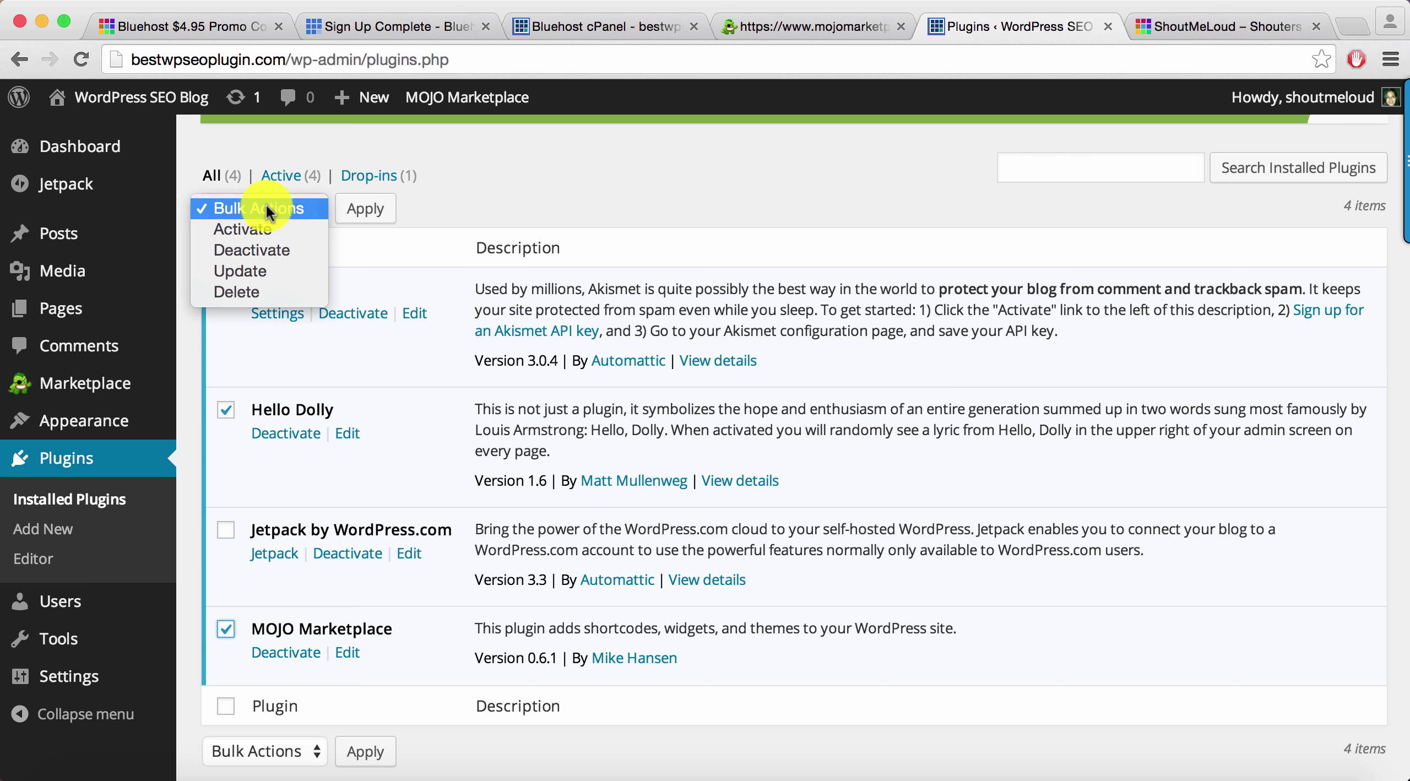
click(255, 252)
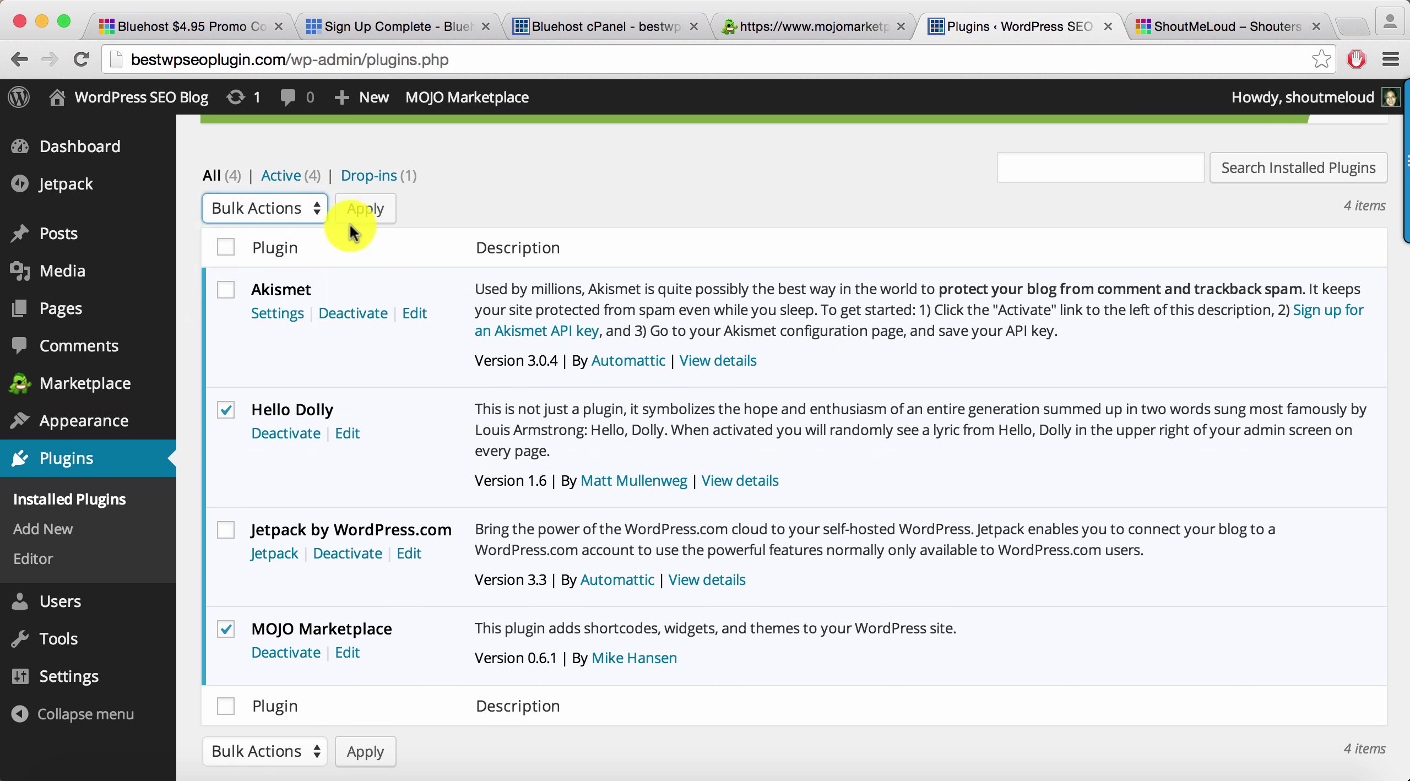
click(350, 218)
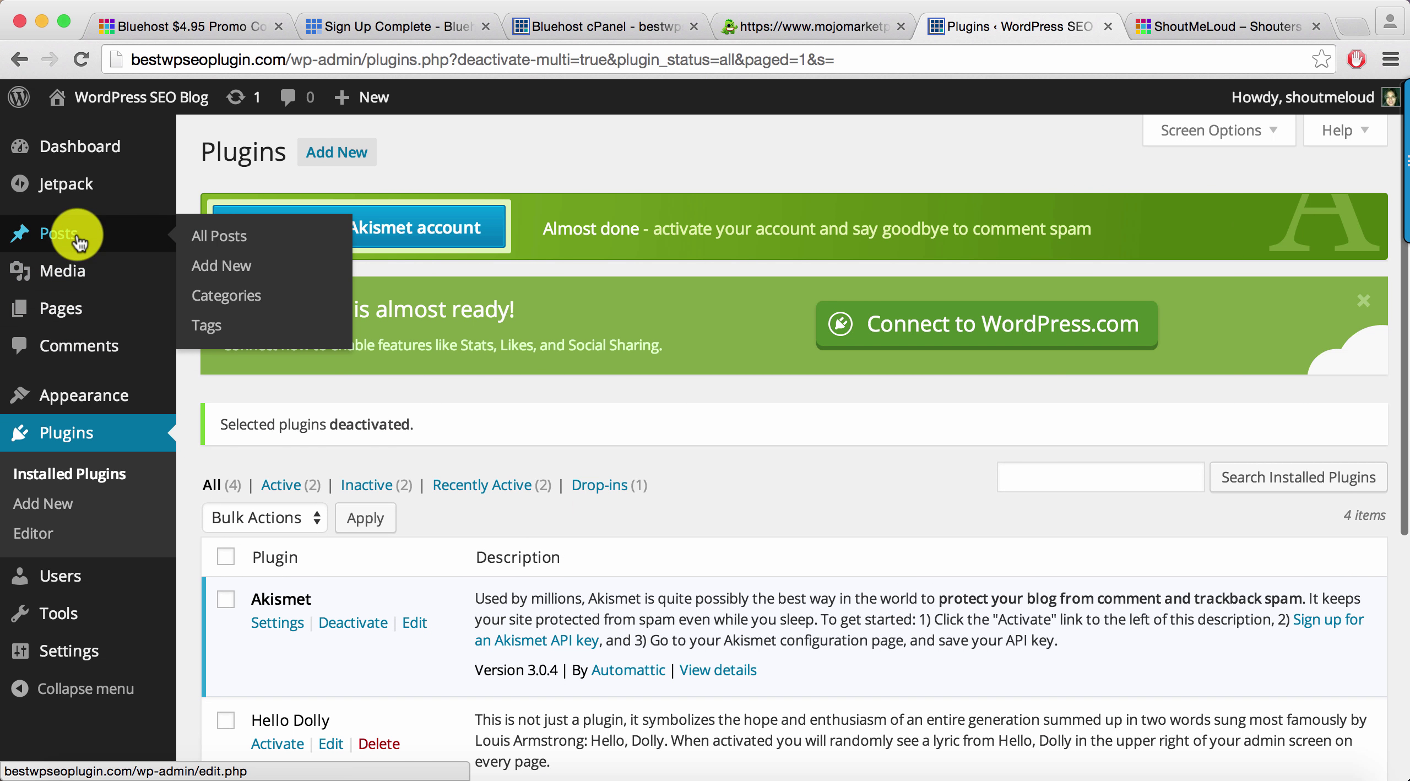
Move the default 'Hello world!' post to the Trash
click(237, 239)
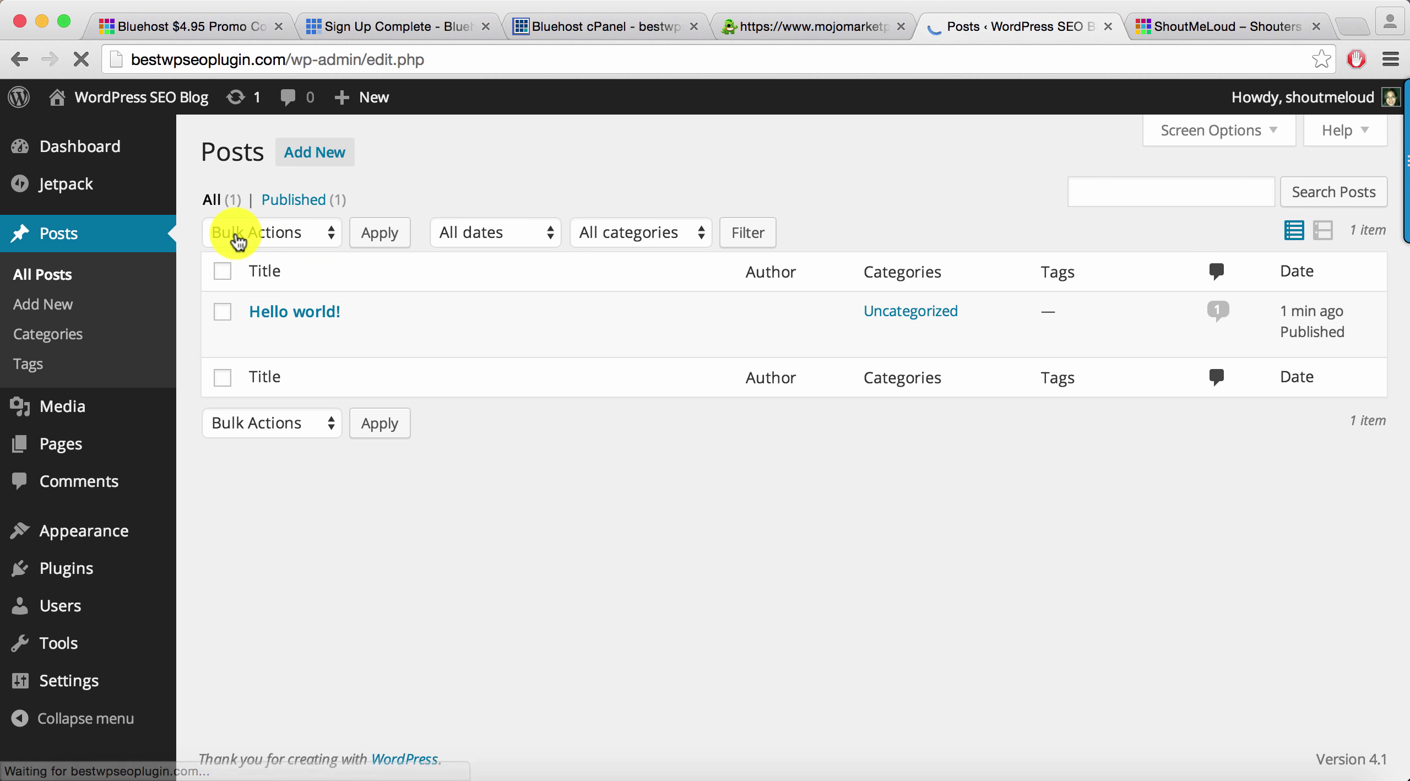
mouse_move(327, 340)
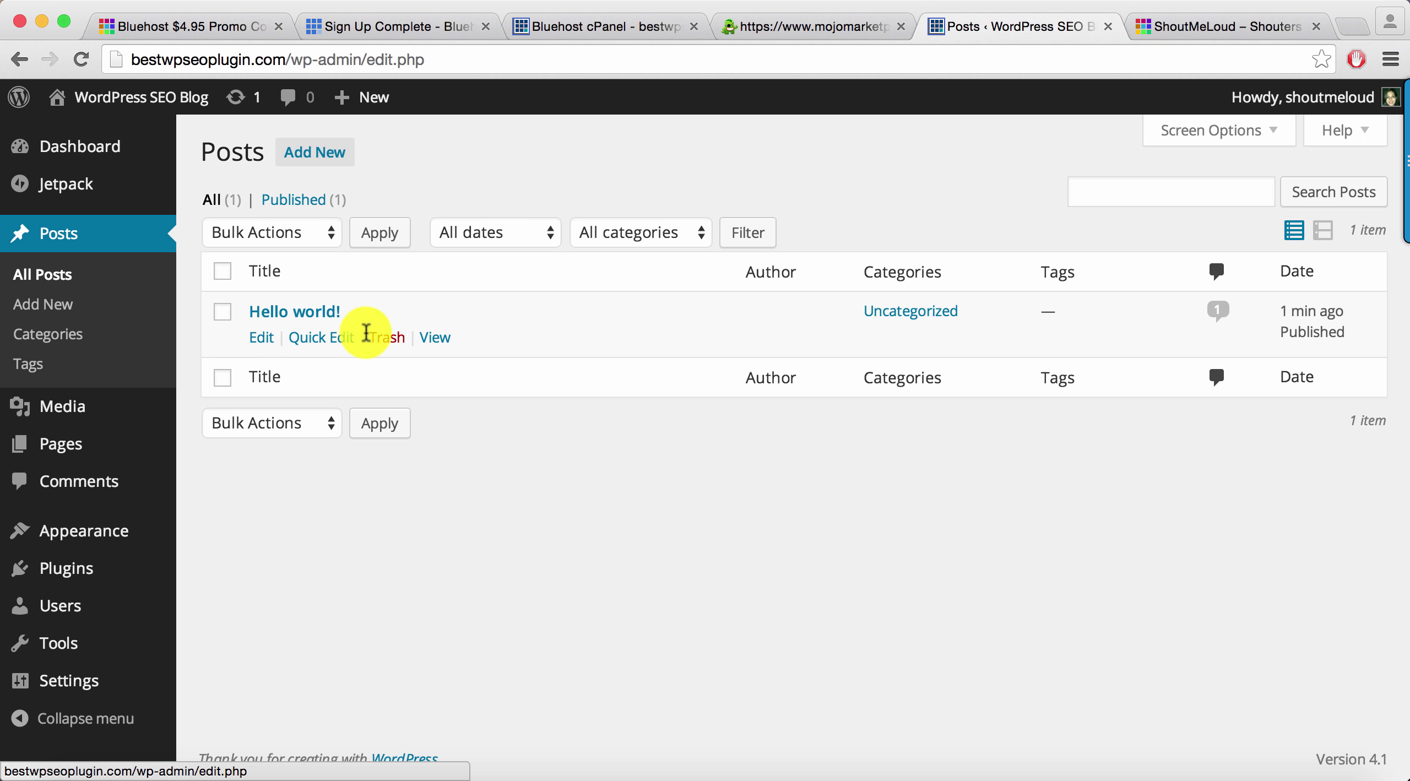
click(384, 338)
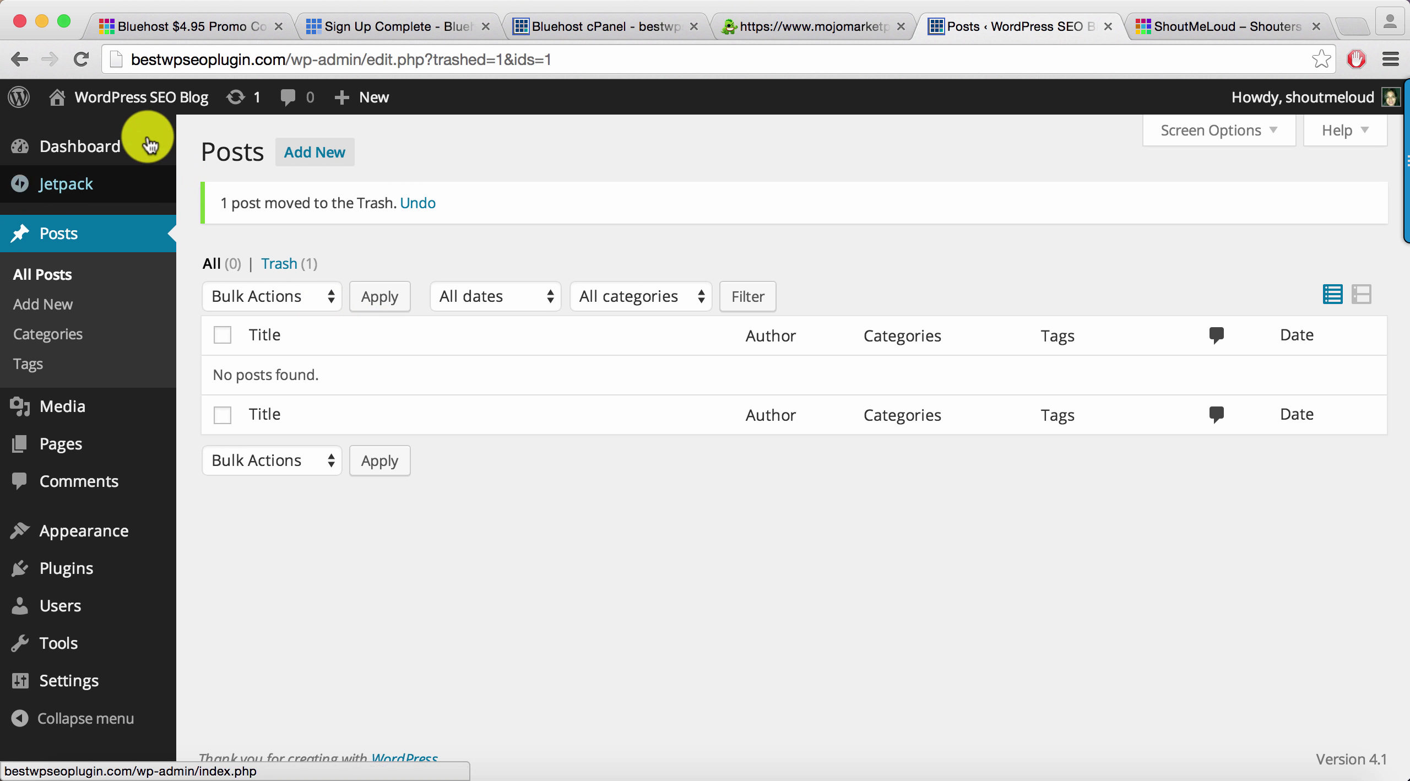
Open the live WordPress SEO Blog front page in a new tab and scroll to its sidebar widgets
super+click(129, 136)
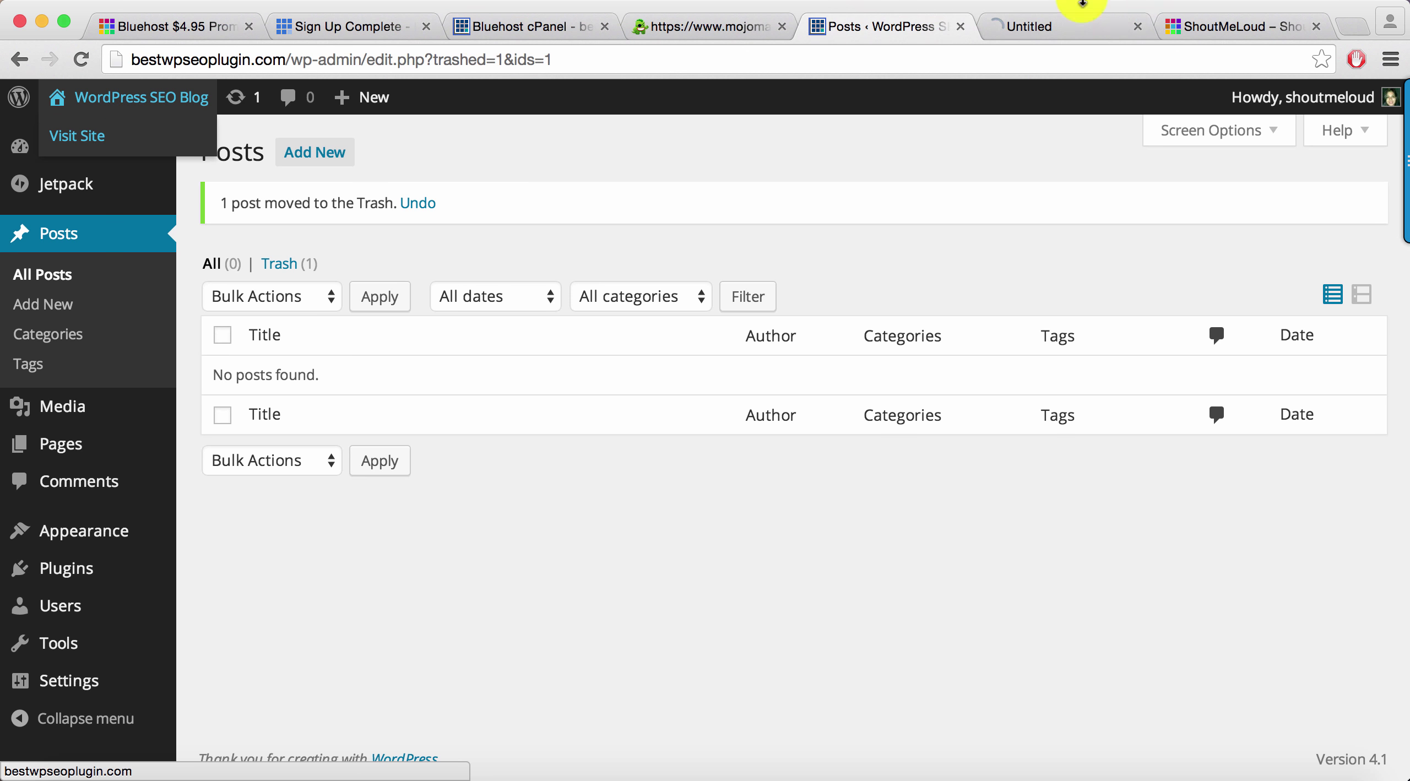
click(1061, 26)
scroll(803, 375, down, 7)
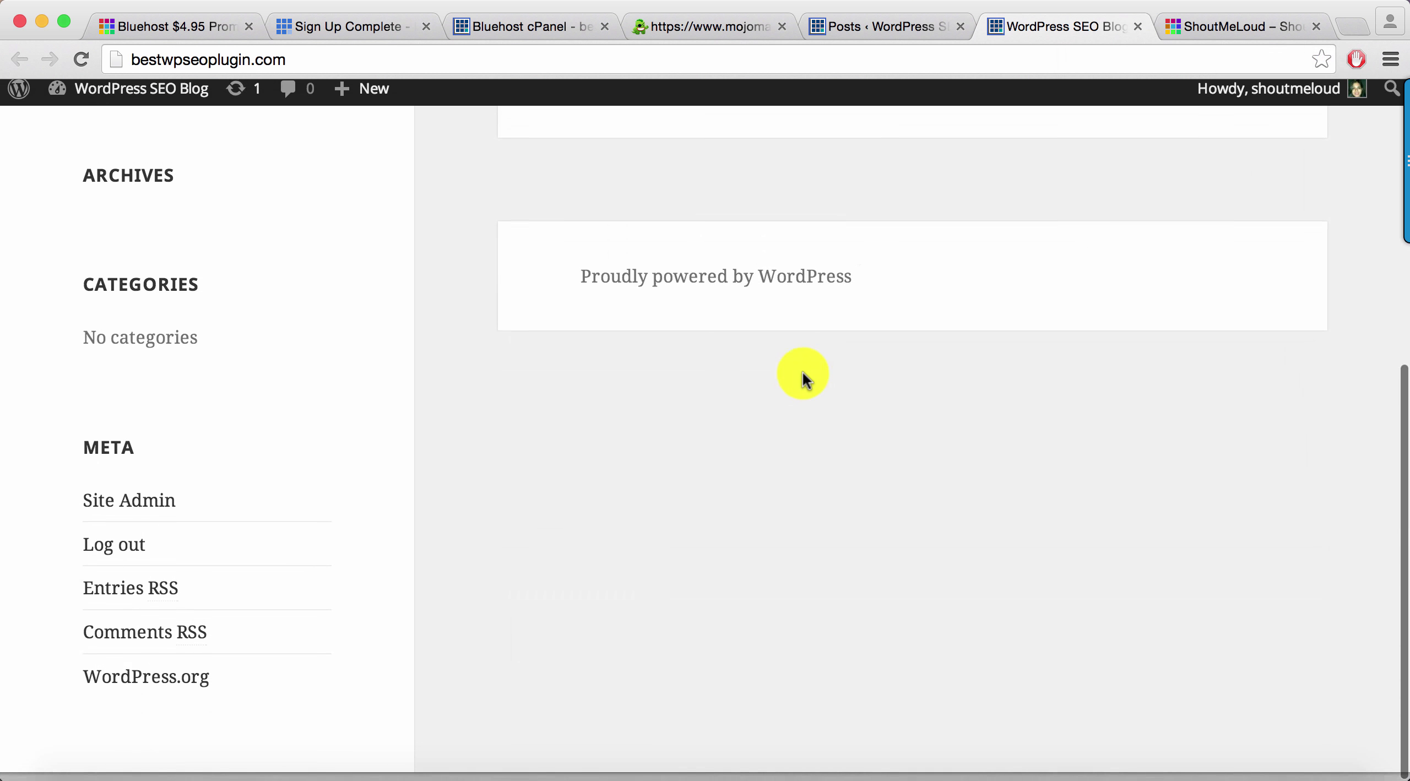